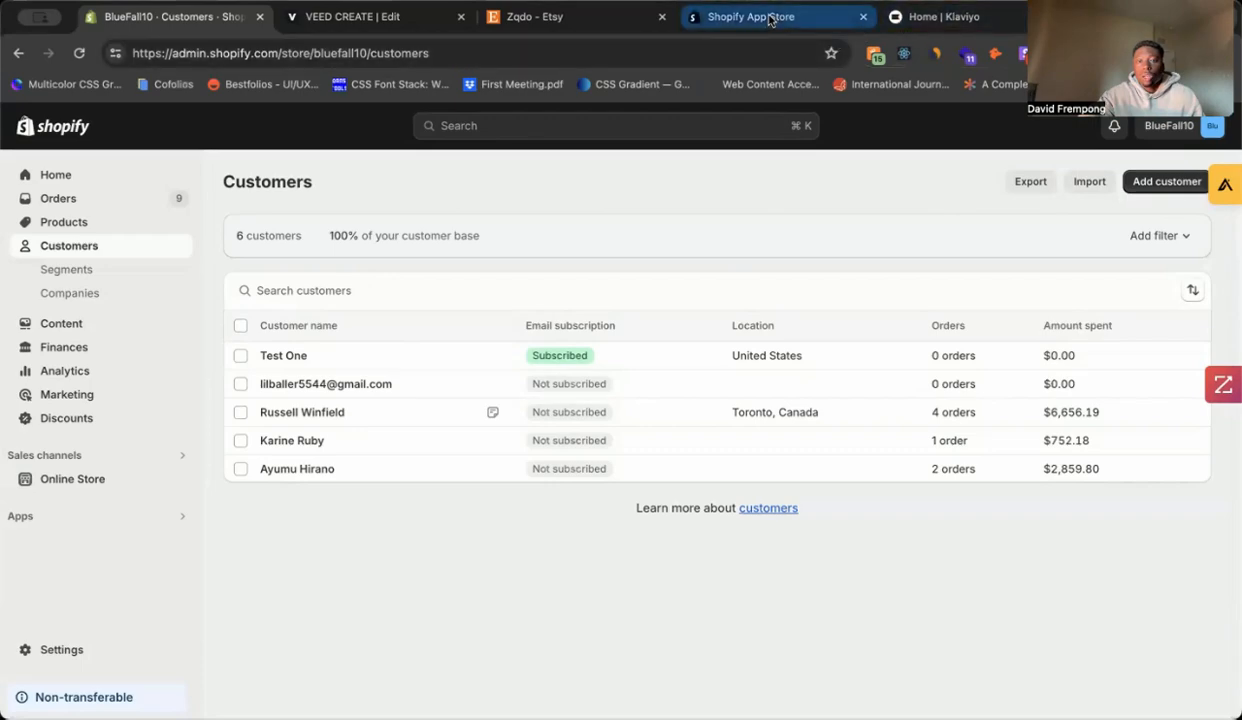
Step: Switch from the Shopify Customers list to the Shopify App Store tab
left_click(770, 18)
Step: Search the App Store for Klaviyo, view its Email Marketing & SMS listing, then return to Customers
left_click(615, 132)
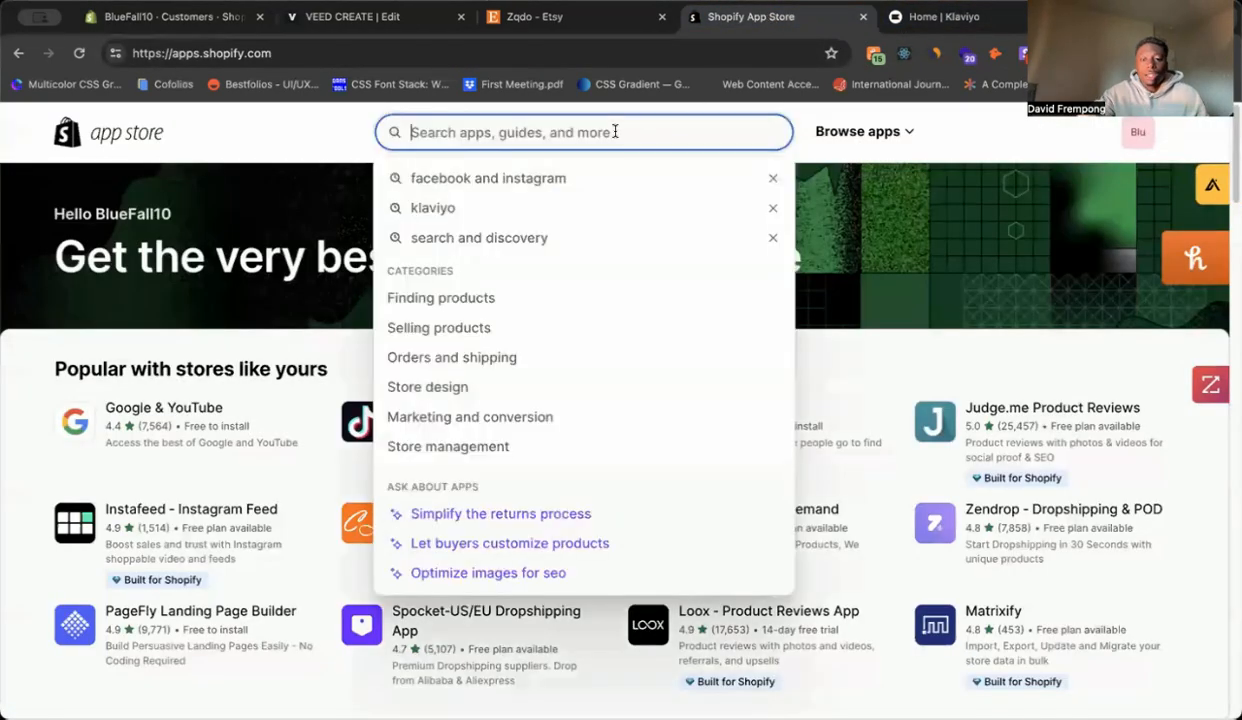
type("Klaviyo")
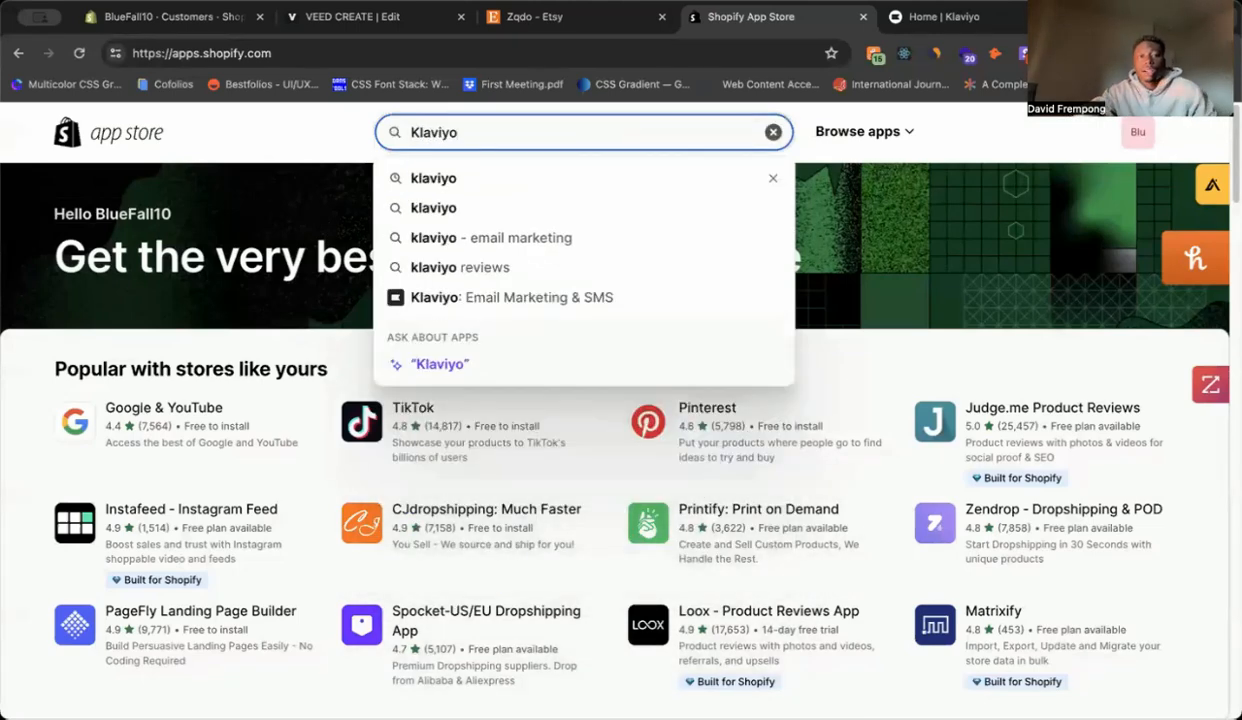
key("Return")
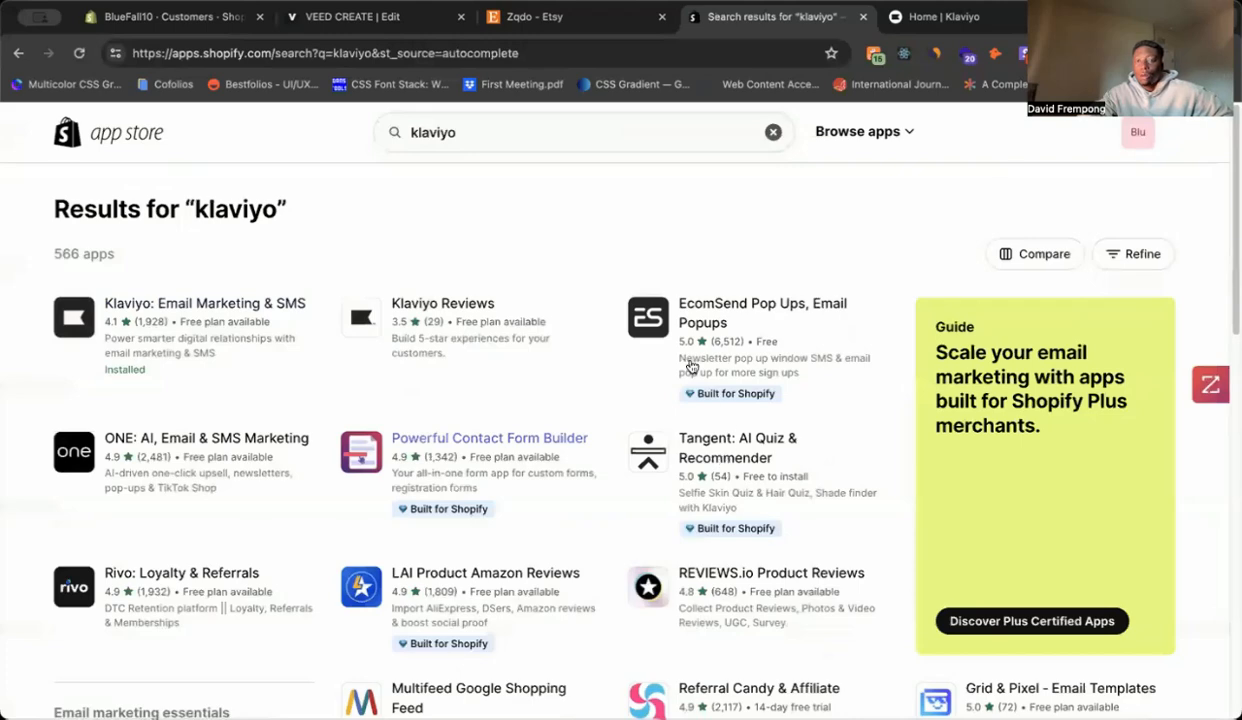
left_click(224, 310)
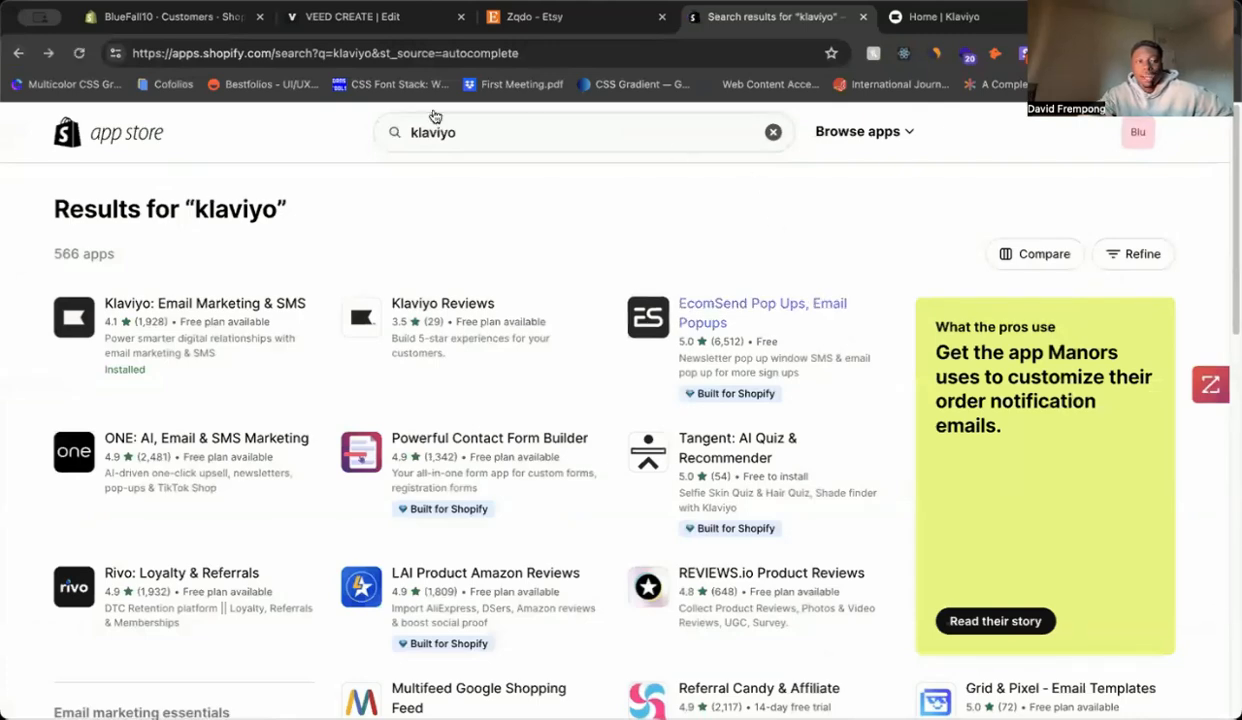
left_click(194, 25)
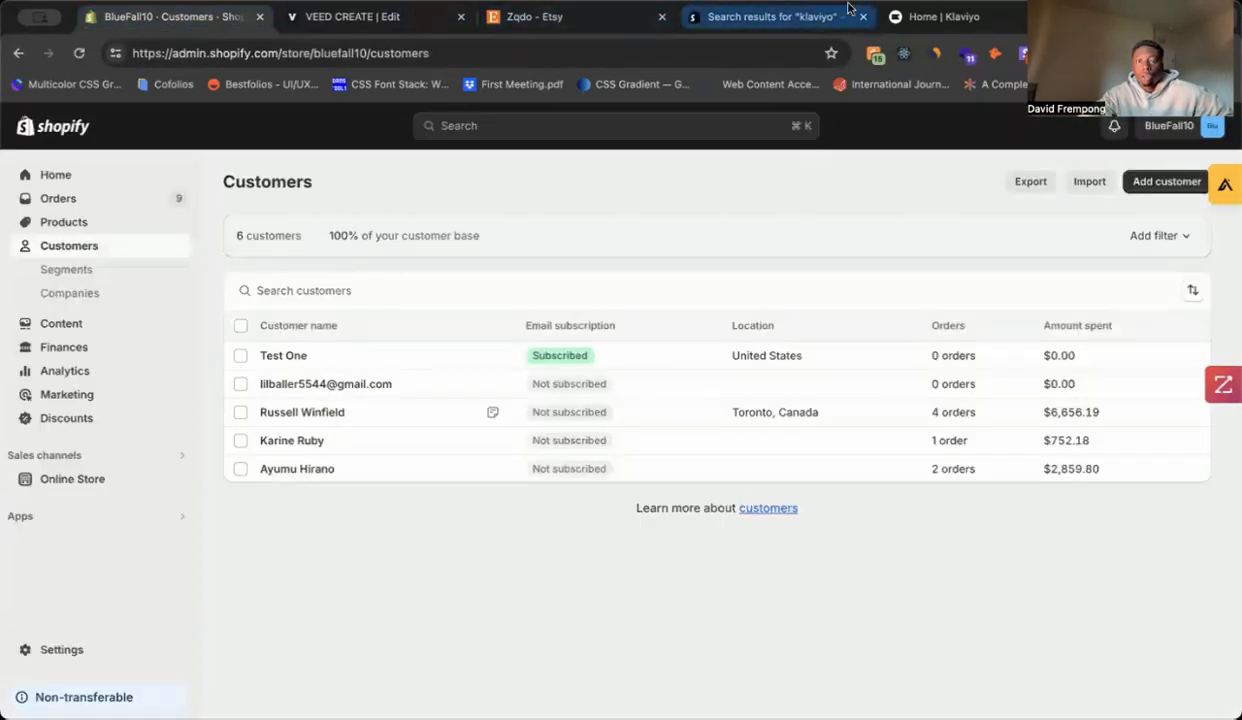
Step: Open the Klaviyo Home dashboard and scan its $0.00 revenue performance summary
left_click(890, 20)
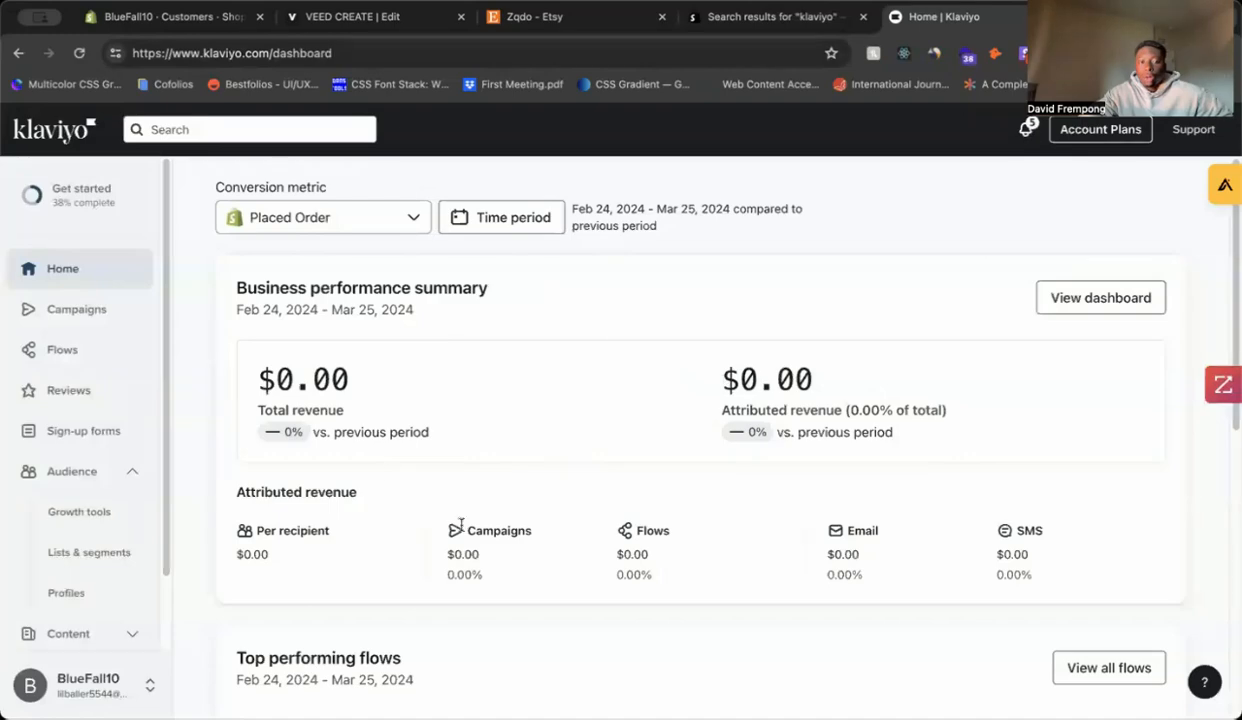
scroll(740, 390, "down", 5)
scroll(736, 386, "up", 5)
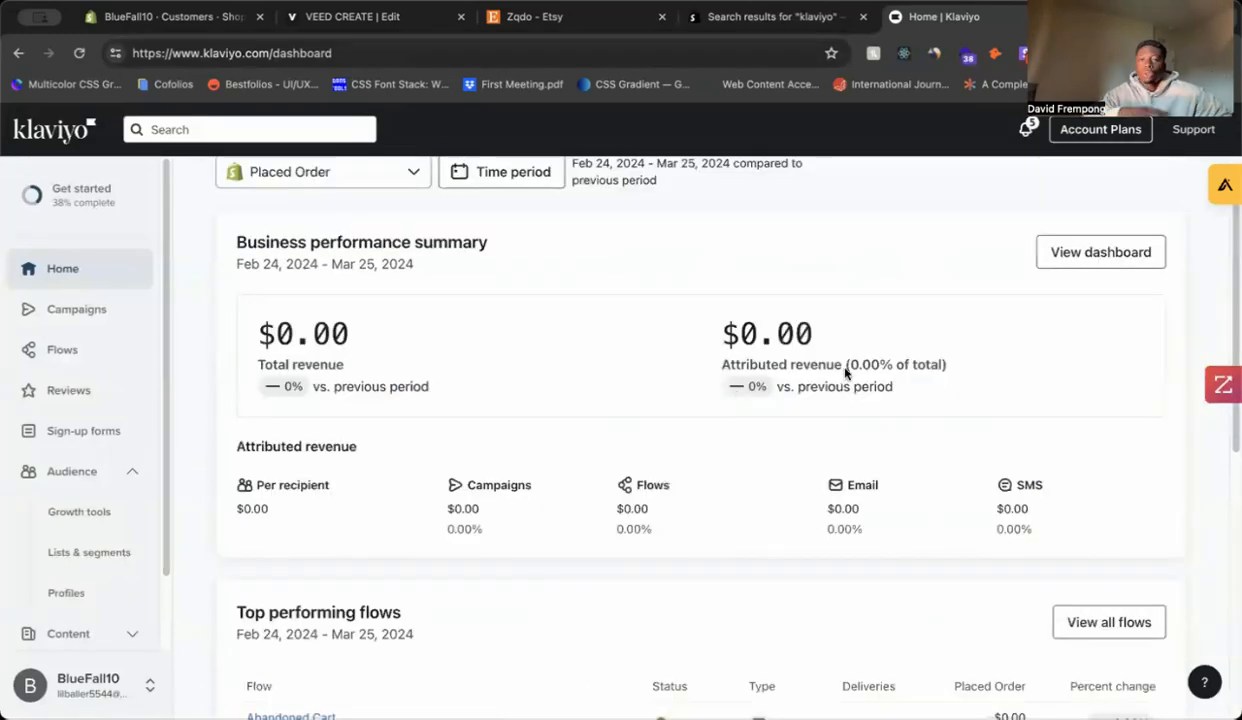
scroll(845, 373, "up", 1)
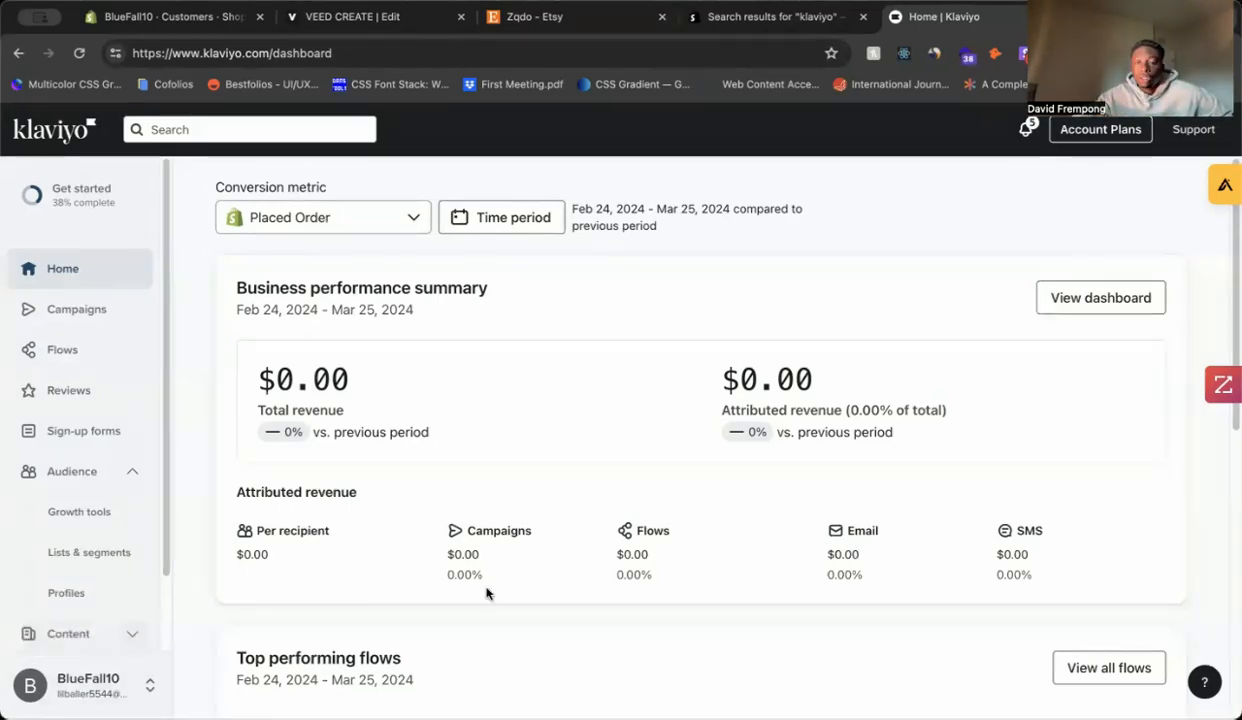
Step: Go from the account menu to Integrations and open the Add integration catalogue
left_click(88, 690)
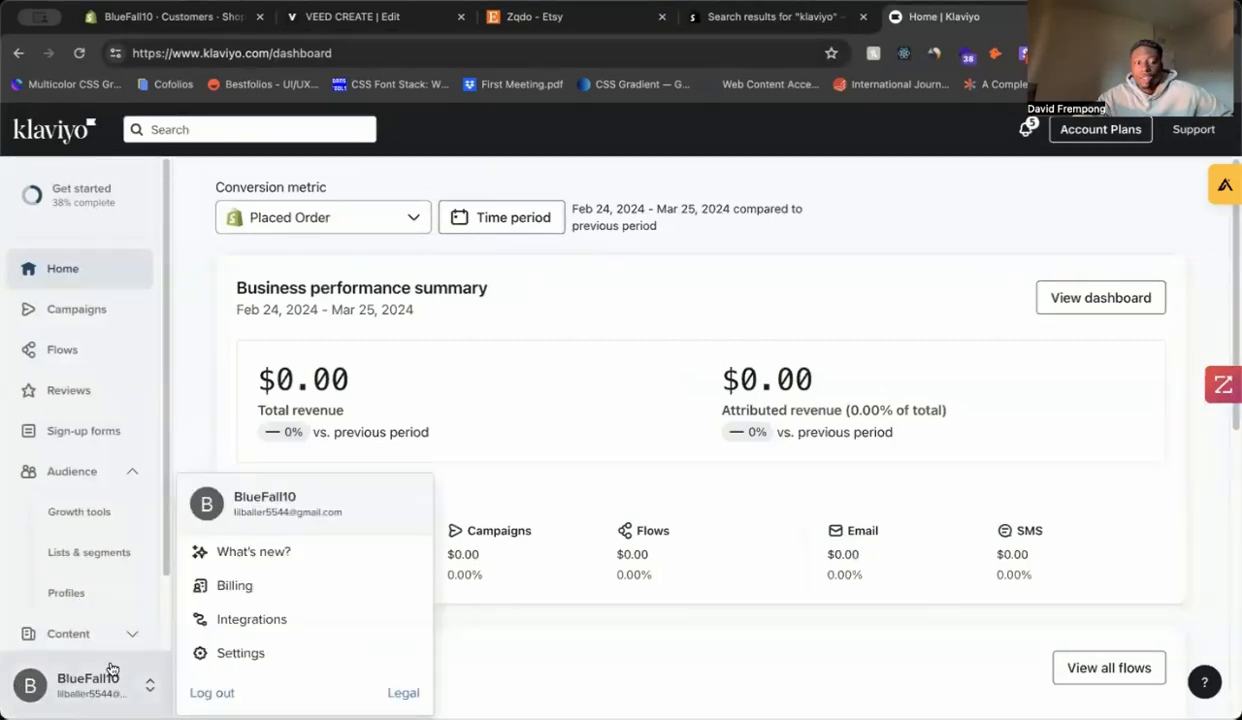
left_click(245, 619)
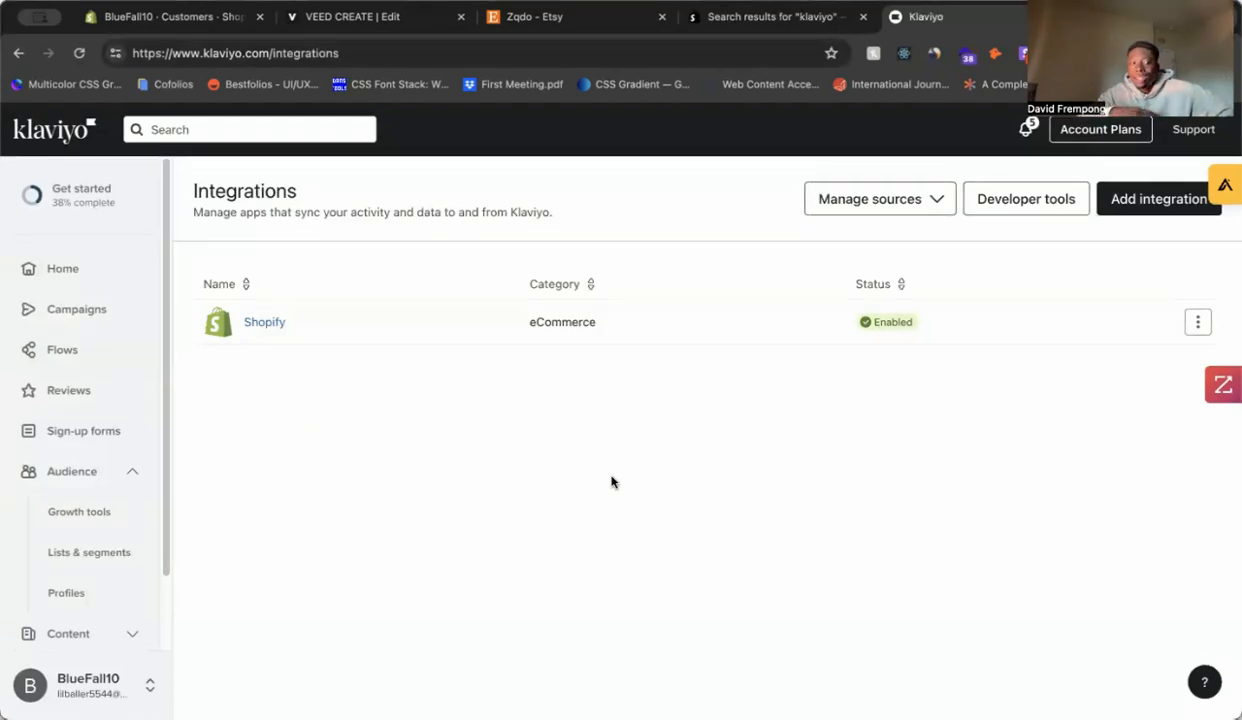
left_click(1162, 200)
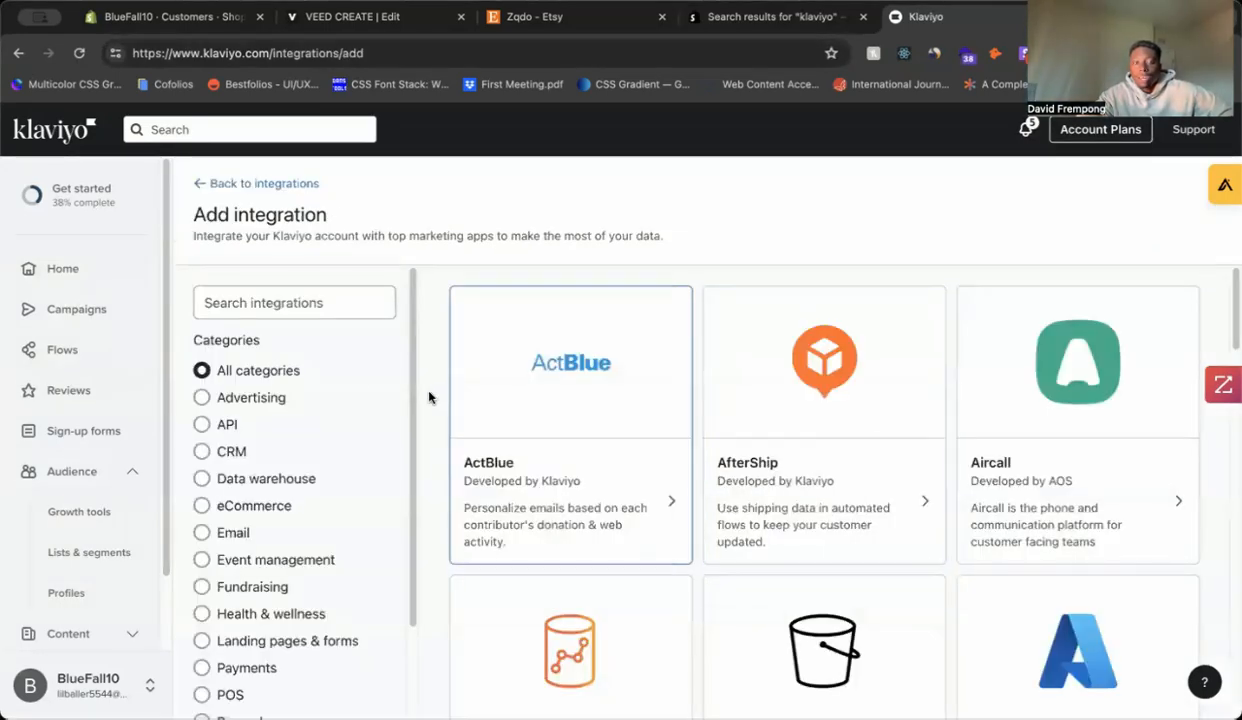
left_click(335, 306)
scroll(766, 422, "down", 10)
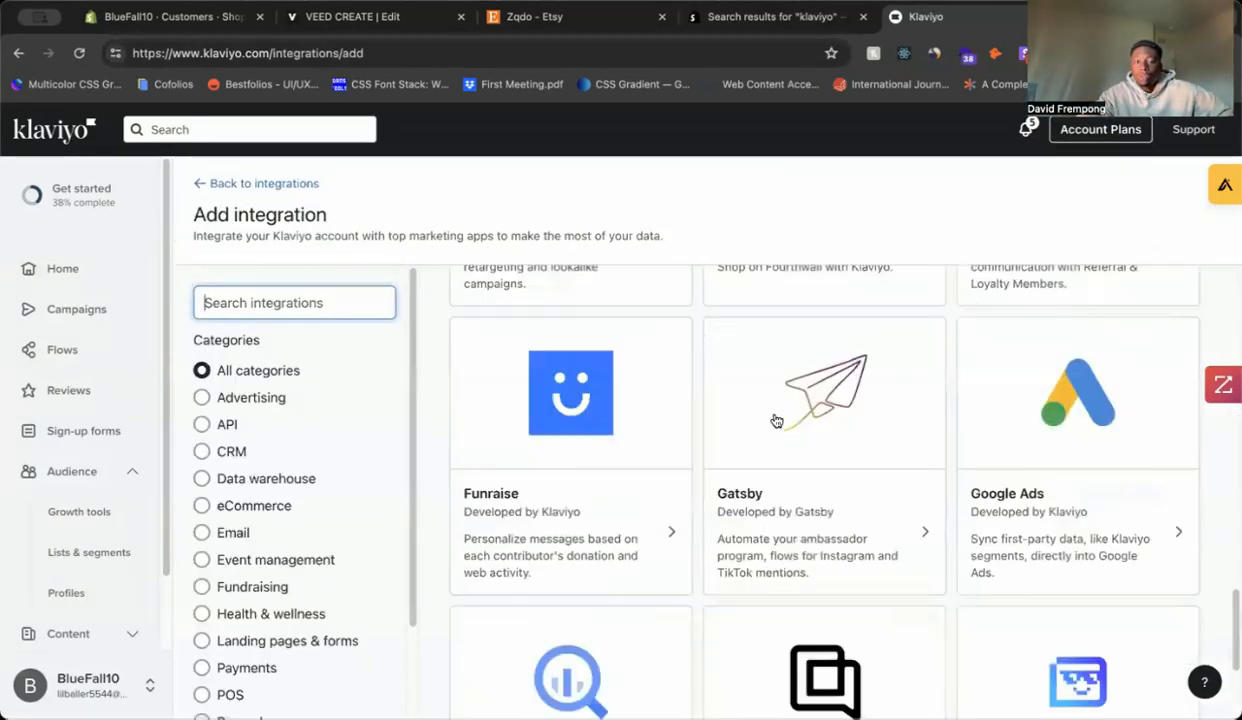
scroll(778, 395, "down", 3)
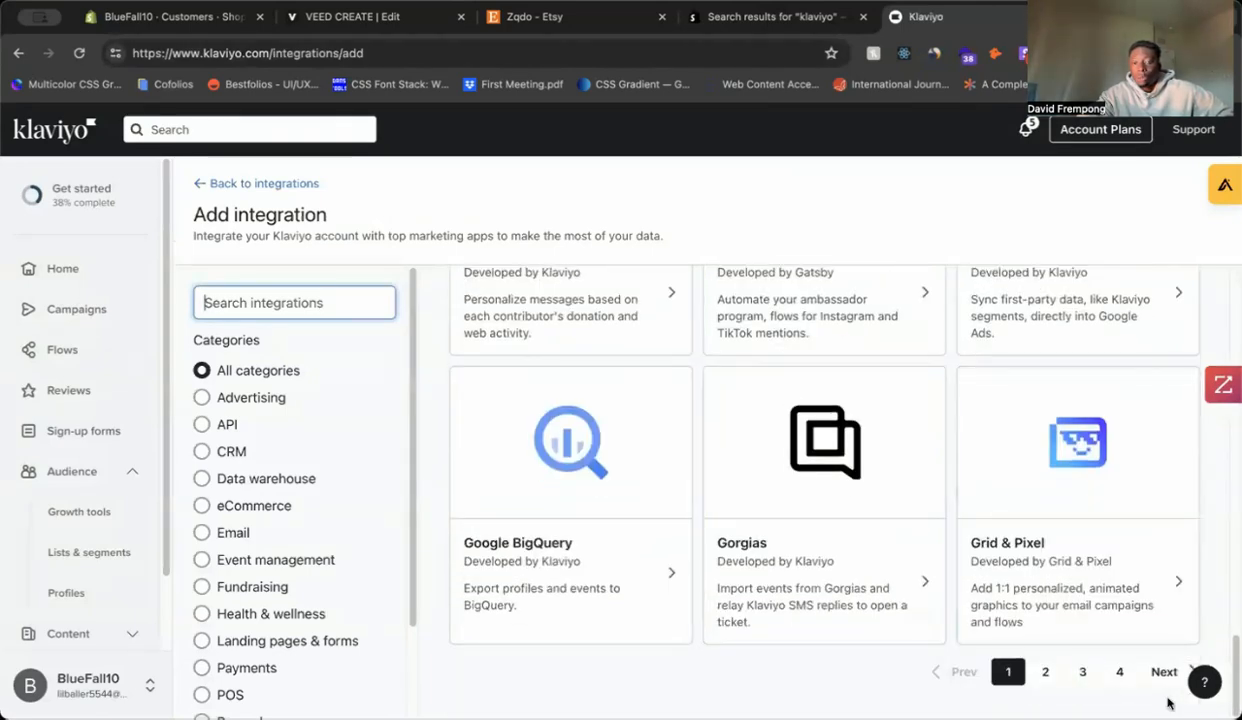
scroll(718, 383, "up", 12)
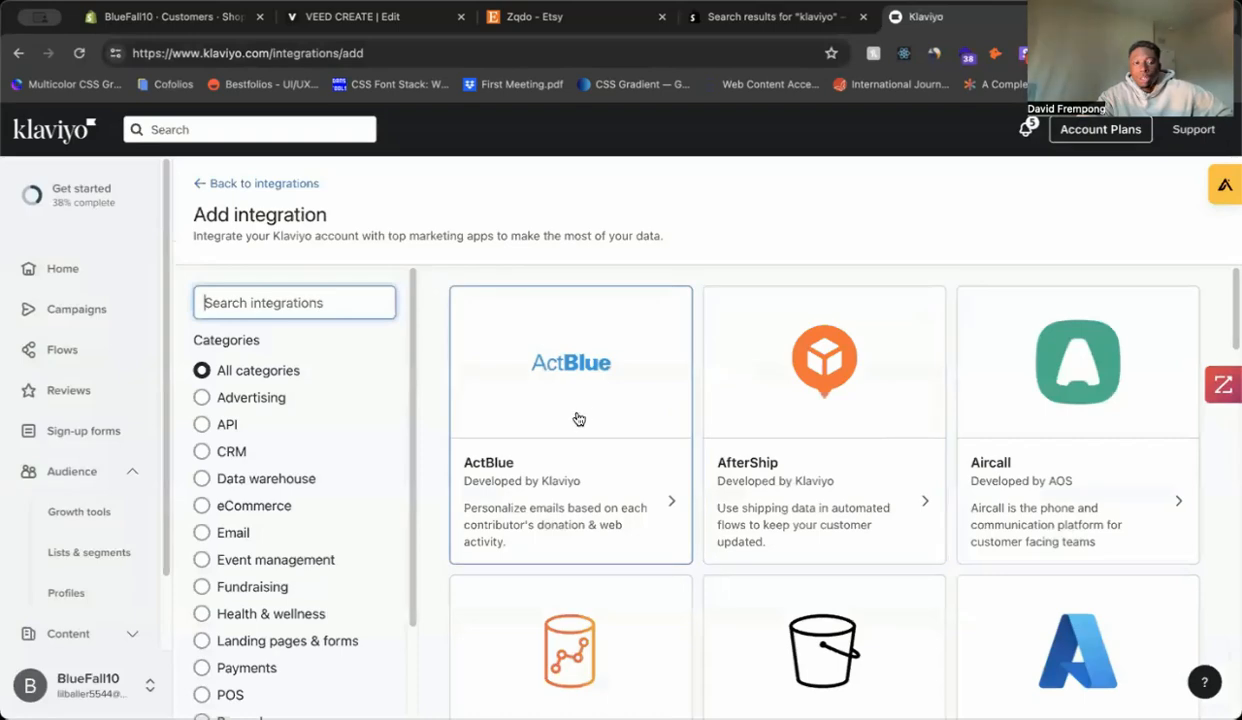
Step: Filter the catalogue to eCommerce and search for 'Shopify' to find the Enabled integration
left_click(284, 506)
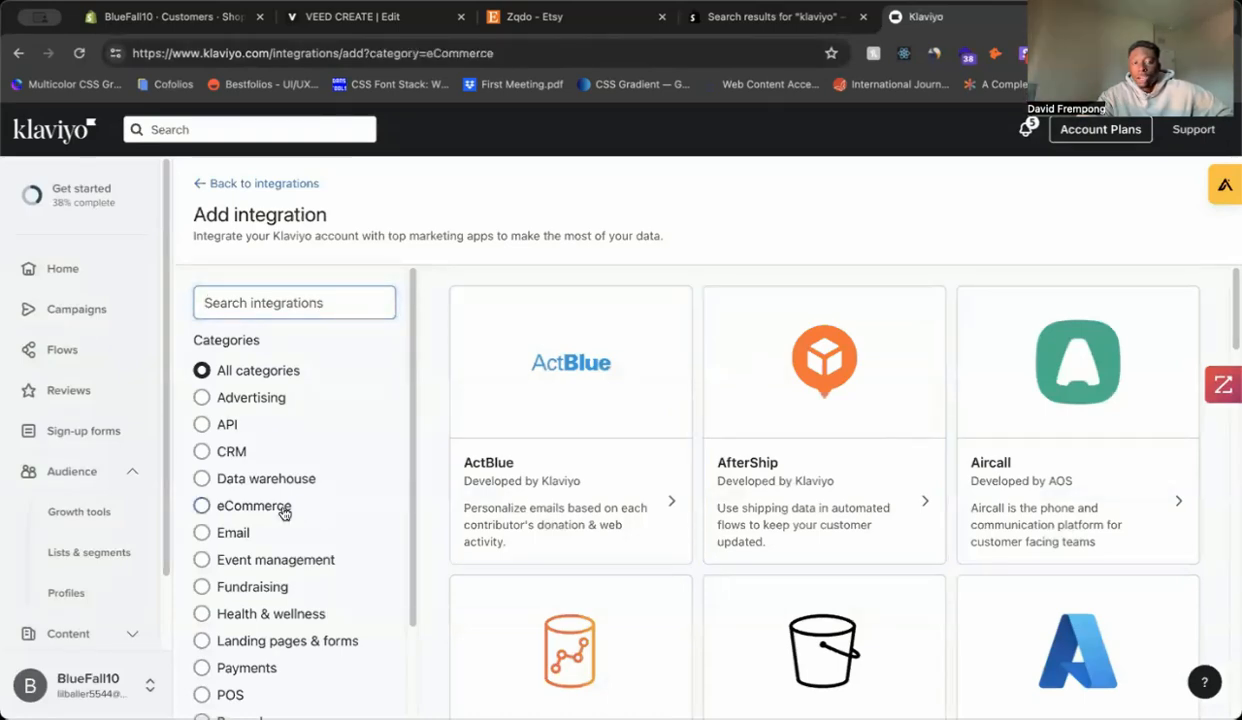
scroll(831, 370, "down", 5)
scroll(831, 366, "down", 8)
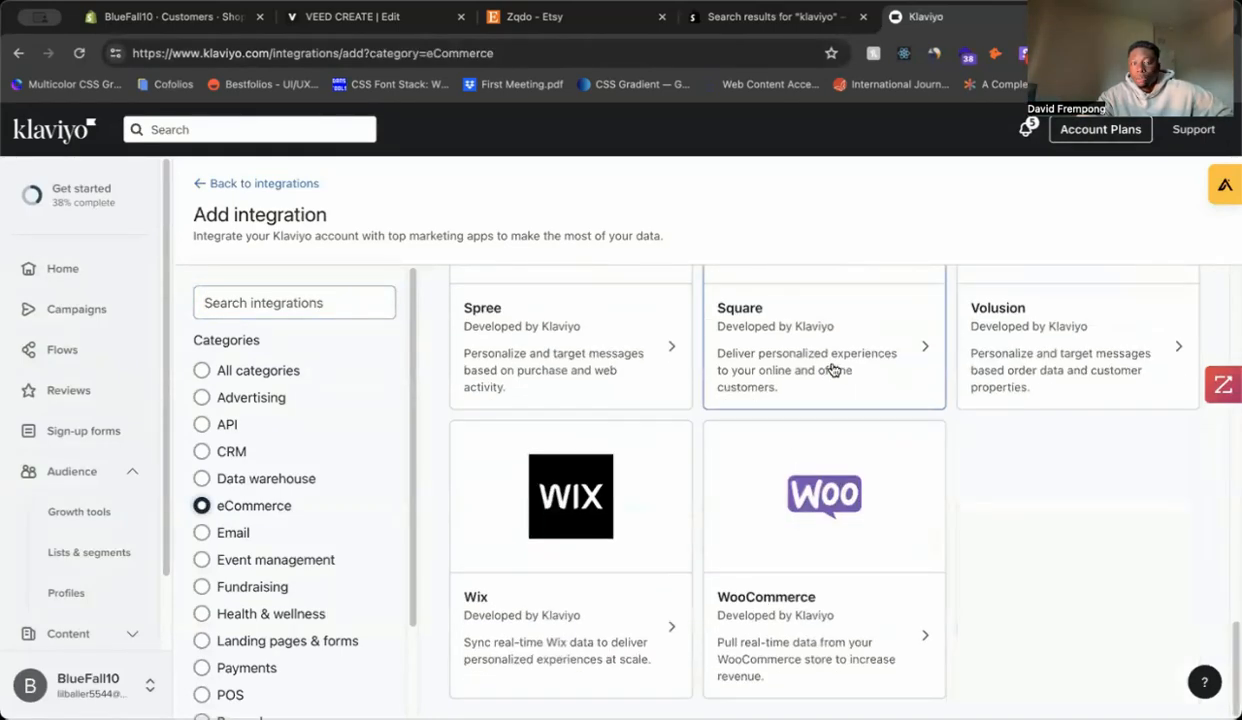
scroll(831, 363, "up", 4)
scroll(1038, 360, "up", 6)
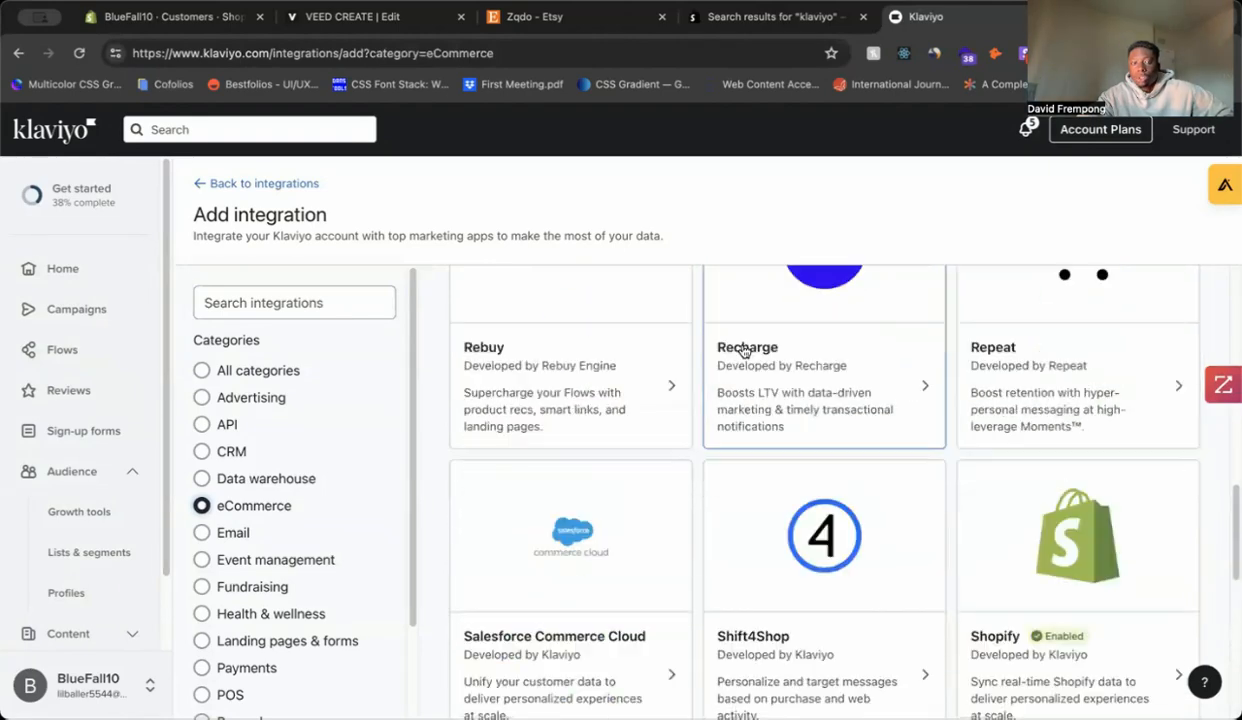
left_click(384, 305)
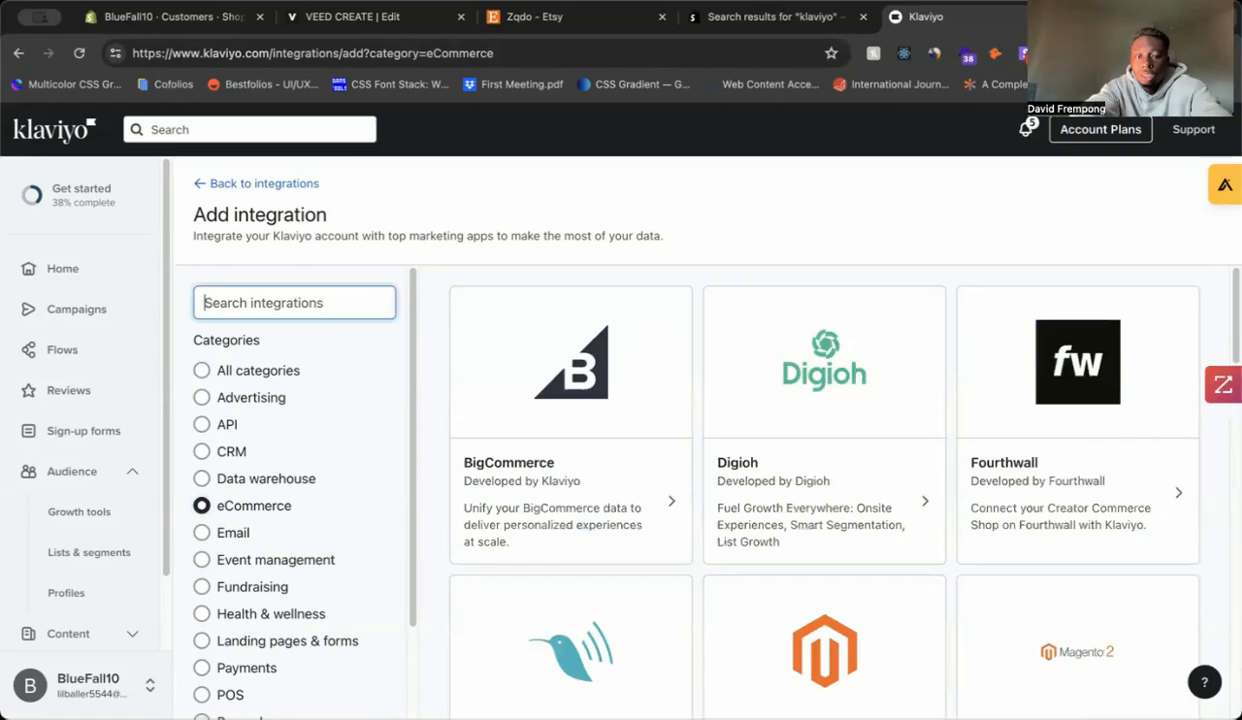
type("Shopify")
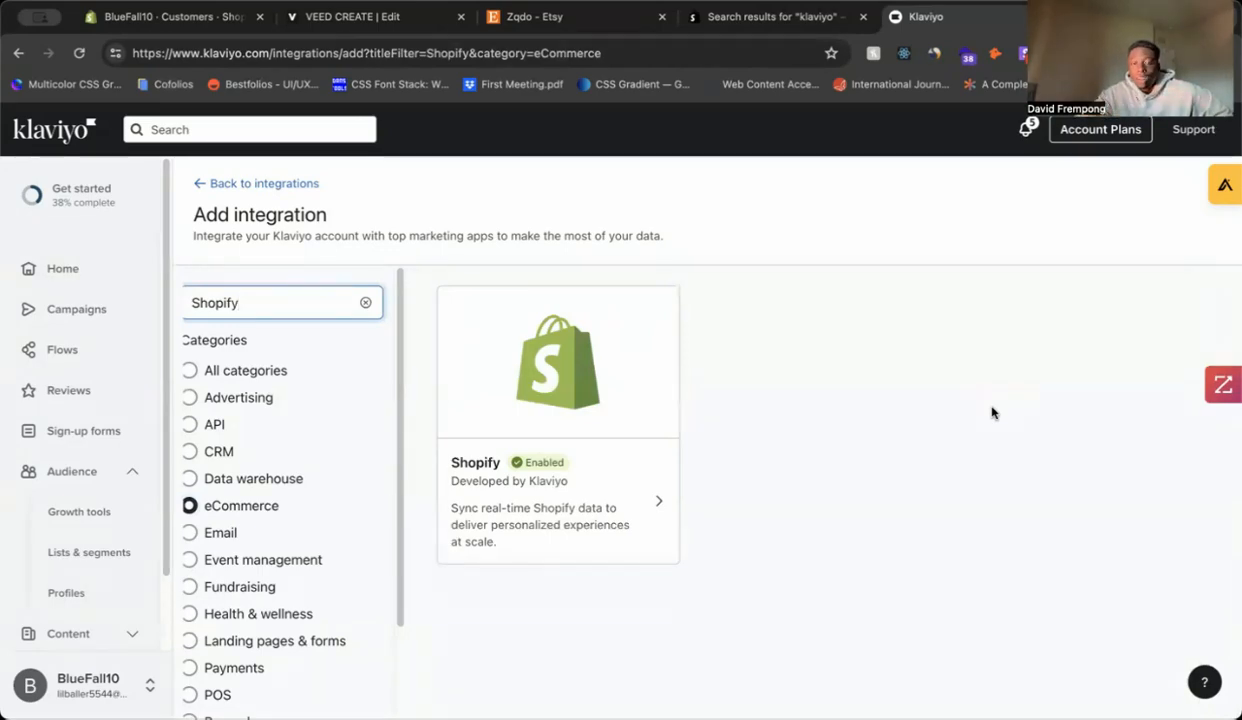
Step: Review the Shopify integration's settings, comparing them against the Shopify Customers page
left_click(660, 474)
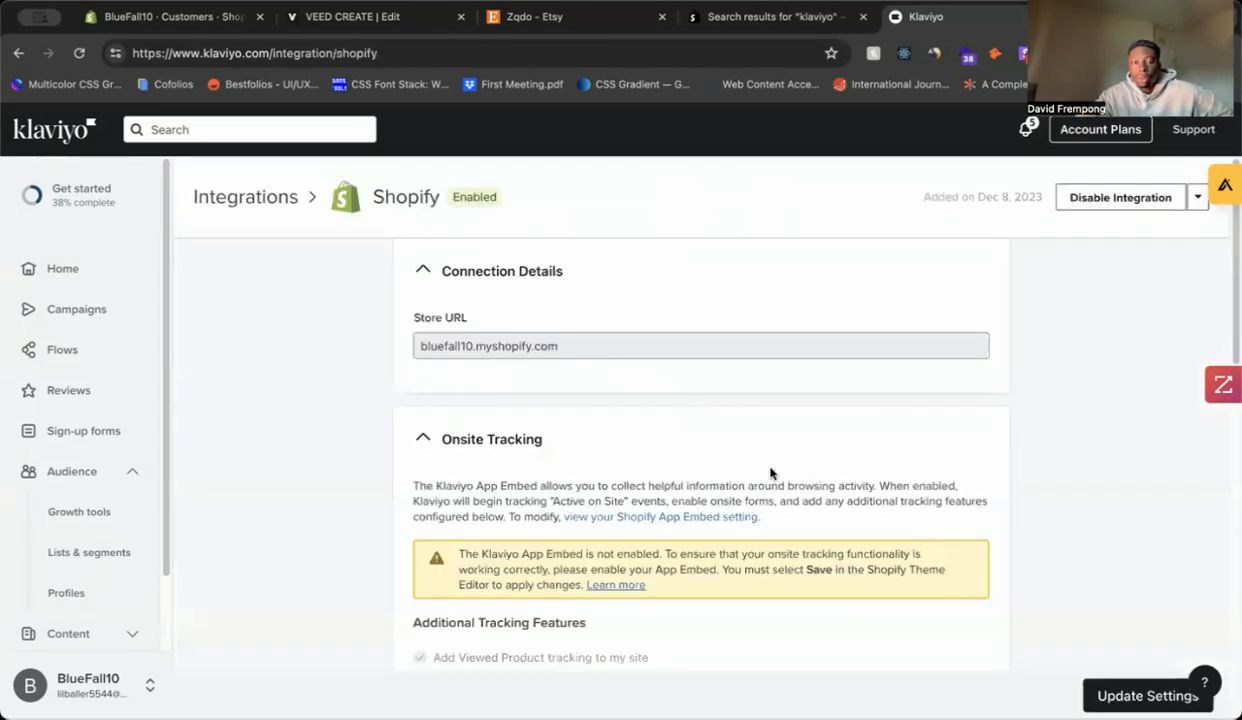
scroll(775, 455, "down", 10)
scroll(785, 410, "down", 3)
scroll(800, 390, "up", 15)
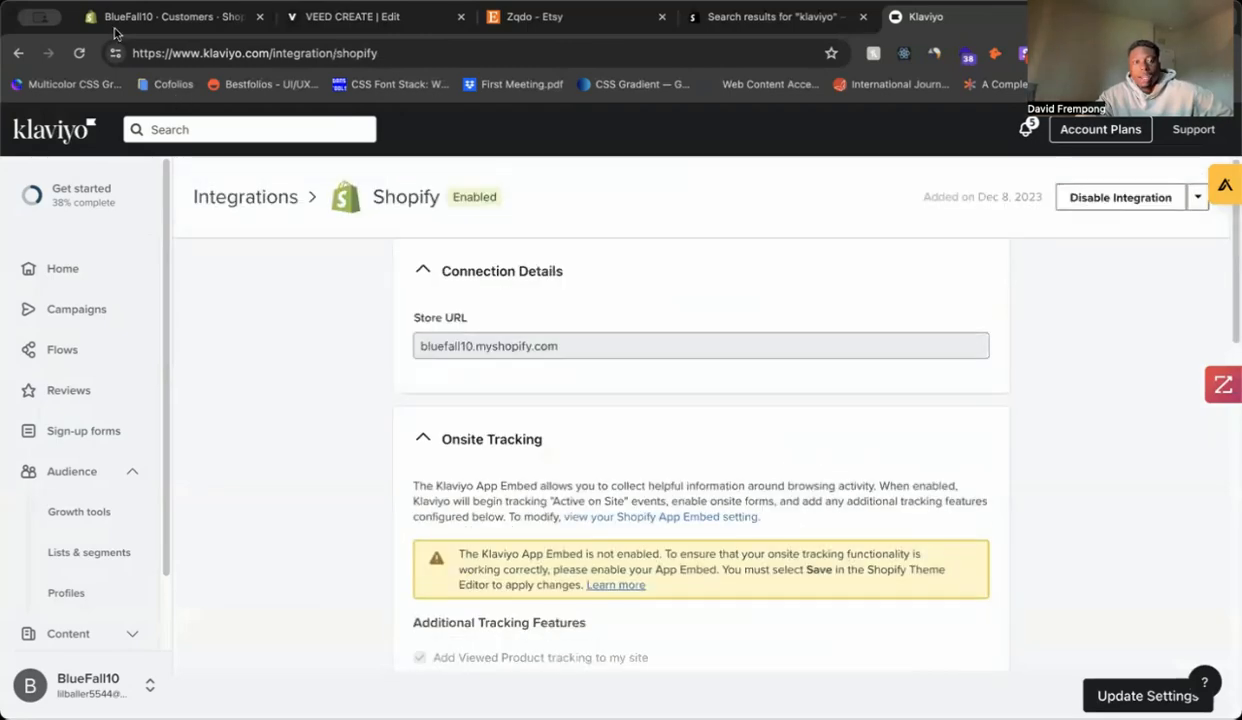
left_click(175, 17)
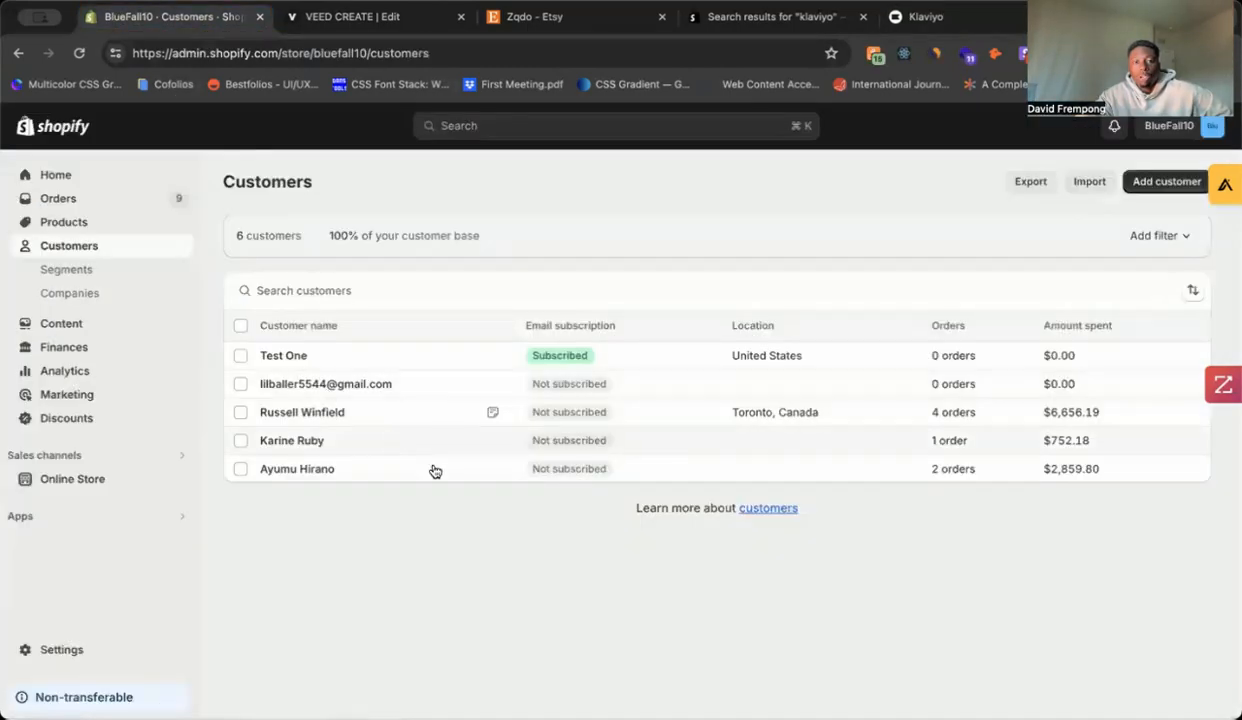
left_click(922, 17)
scroll(660, 310, "down", 10)
scroll(613, 288, "up", 5)
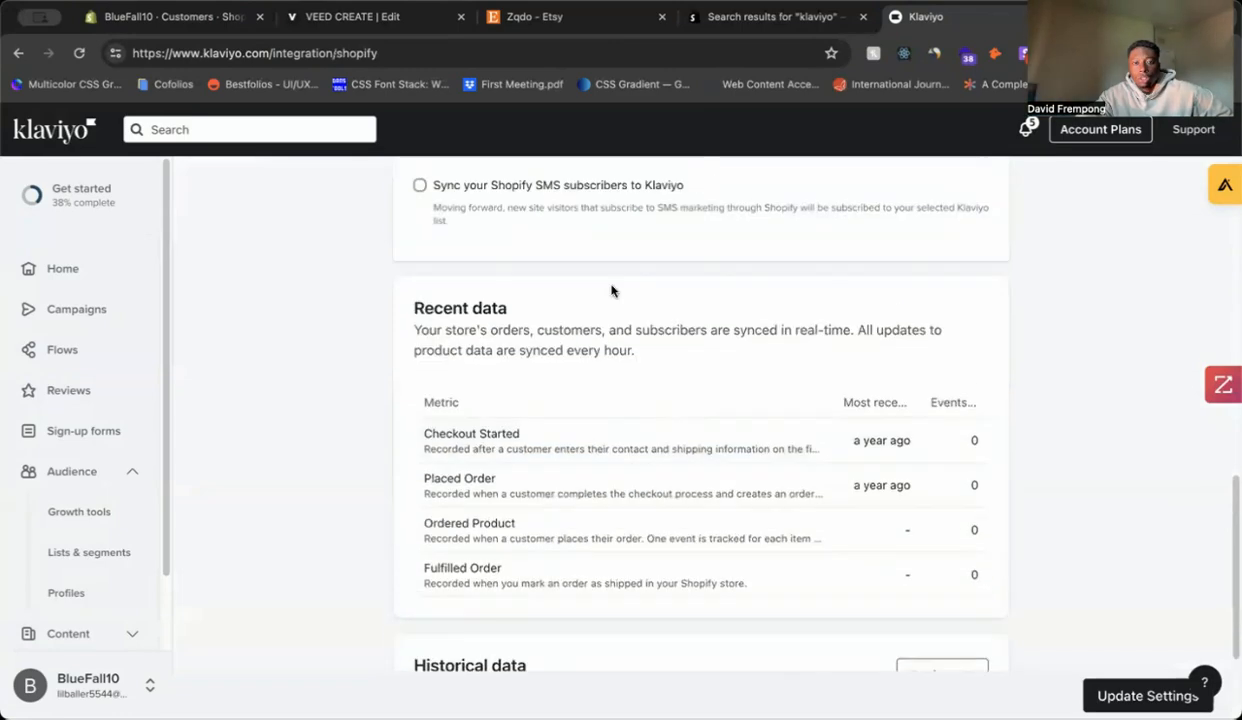
scroll(515, 295, "up", 6)
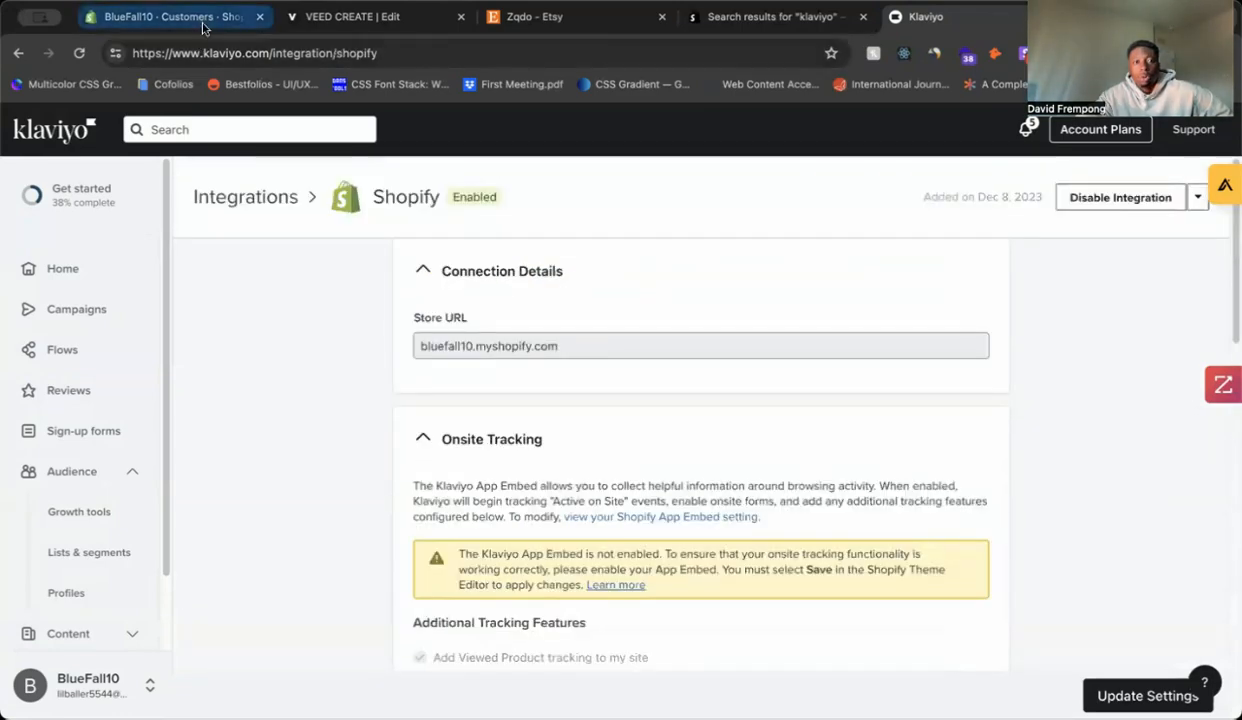
left_click(175, 17)
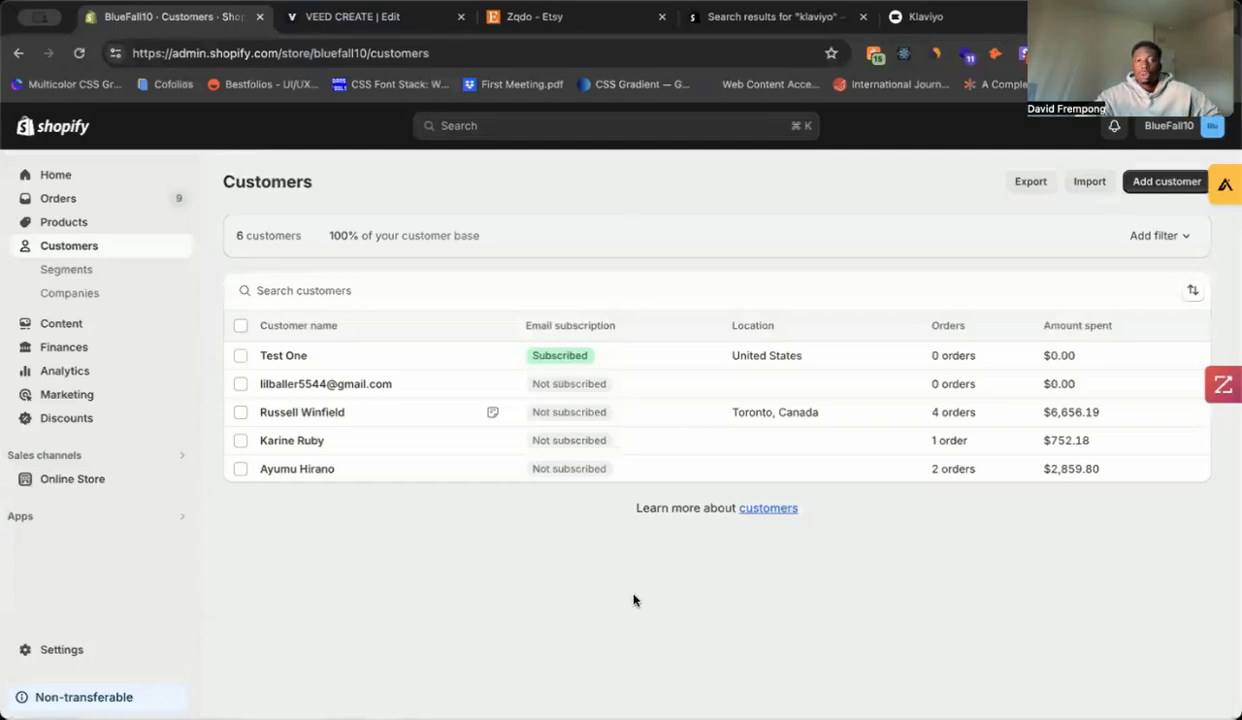
left_click_drag(925, 17, 416, 39)
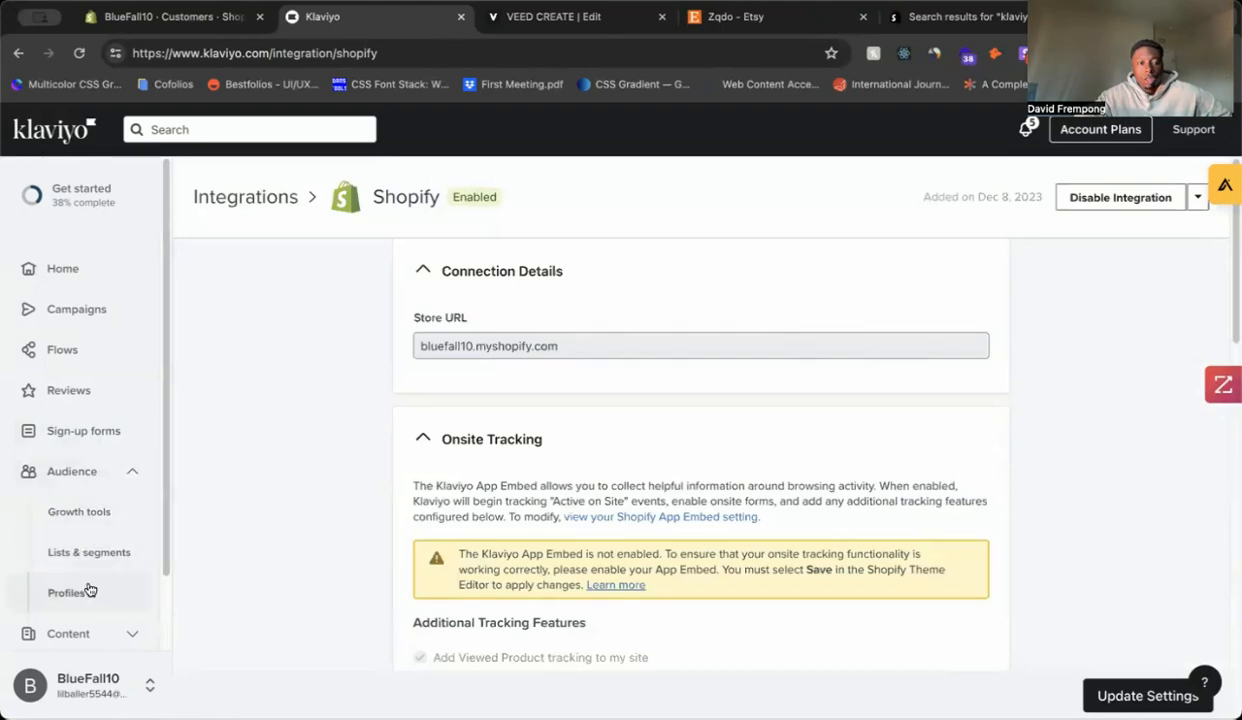
Step: Open Lists & segments, then Profiles, and compare the six synced profiles with Shopify's customers
left_click(100, 552)
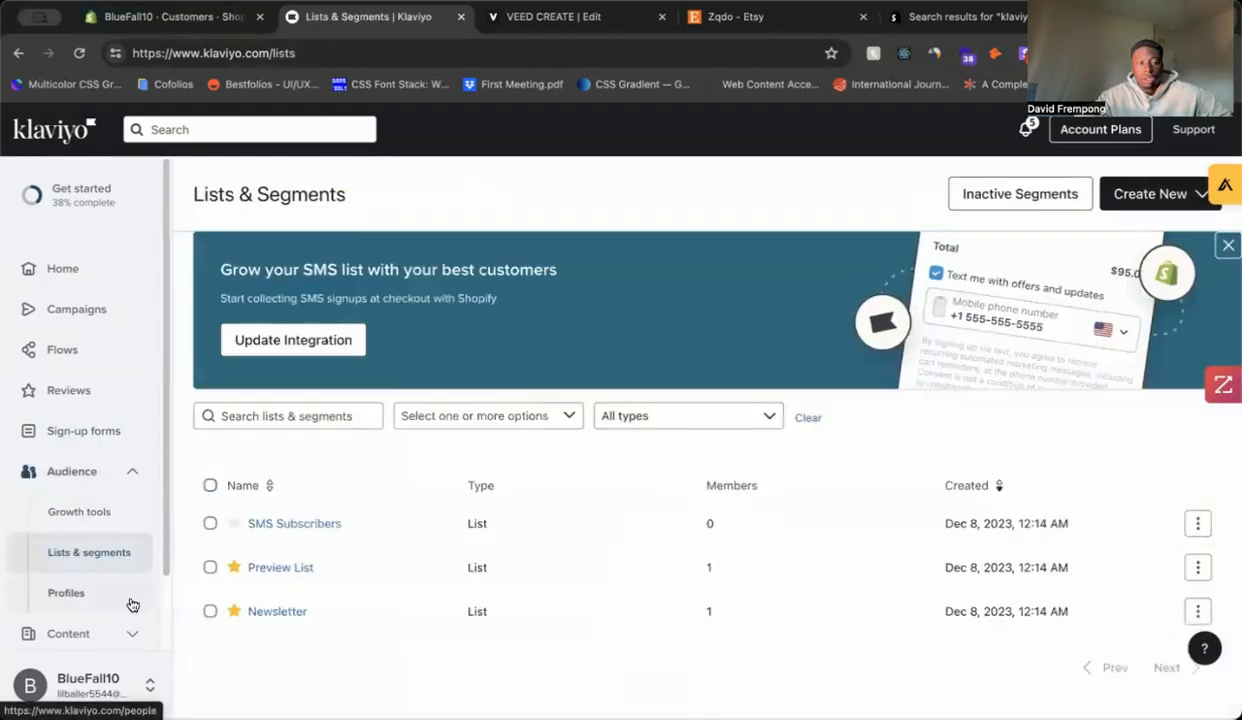
left_click(131, 598)
scroll(615, 470, "down", 2)
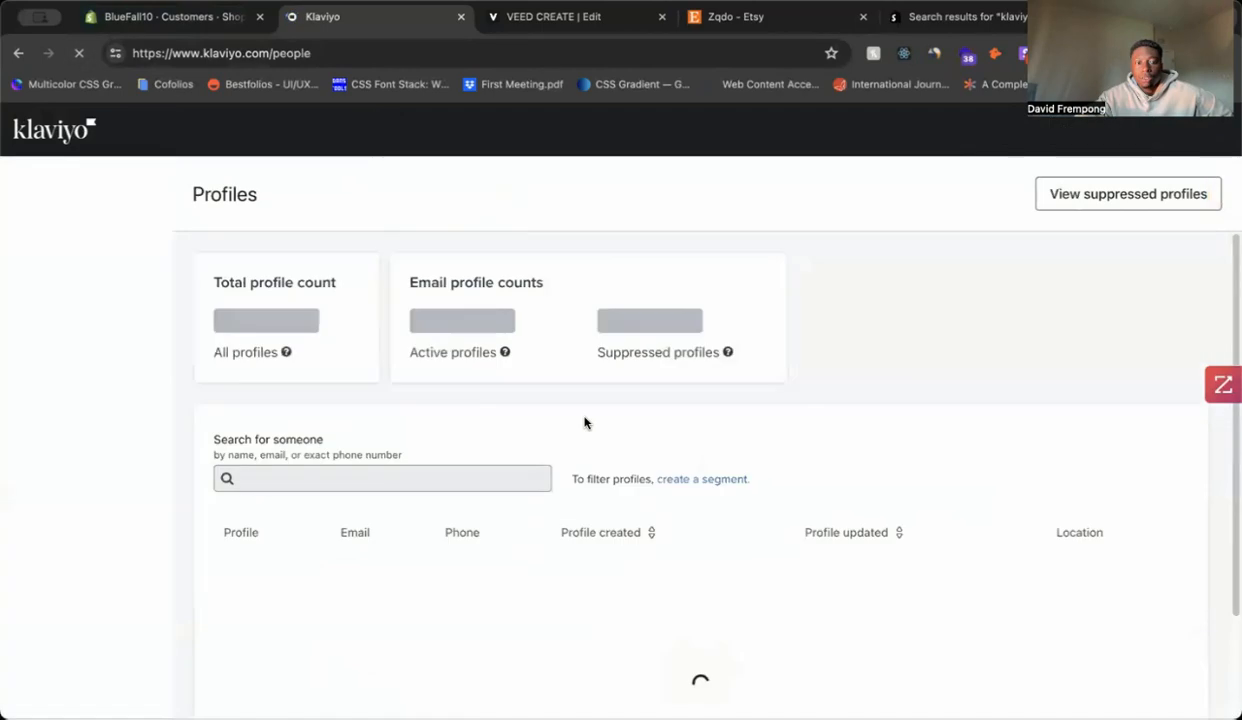
scroll(601, 419, "down", 2)
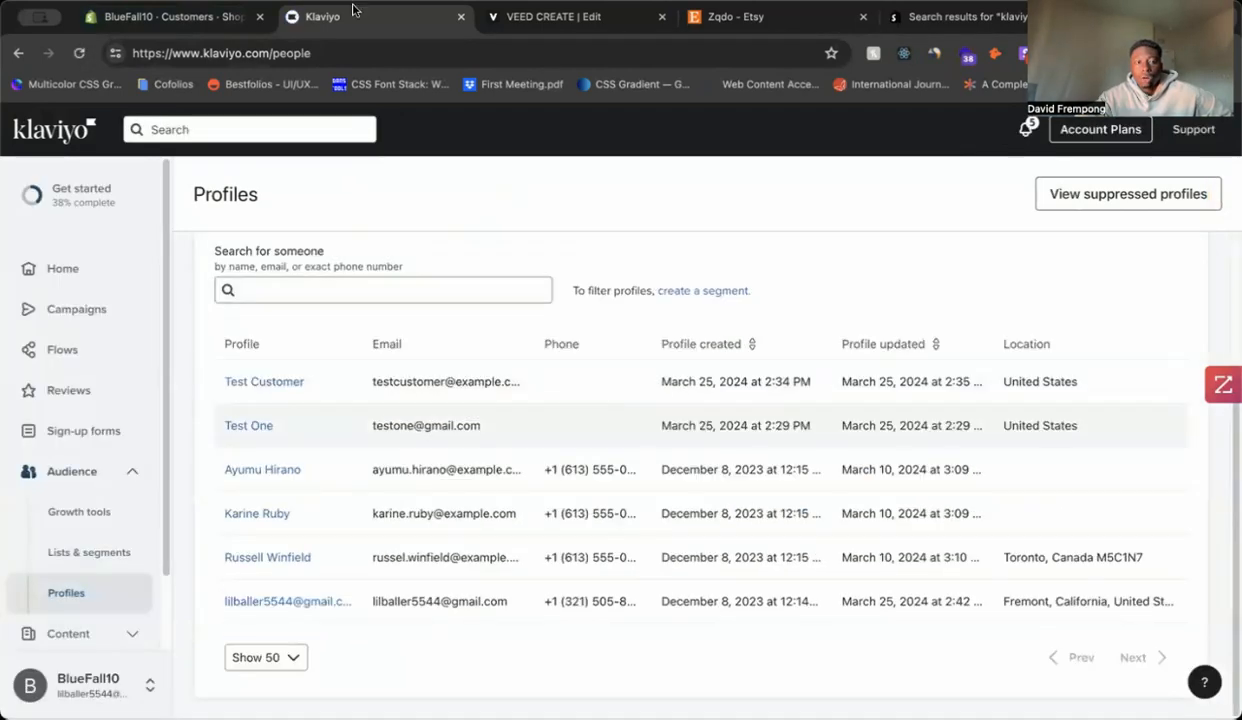
left_click(175, 17)
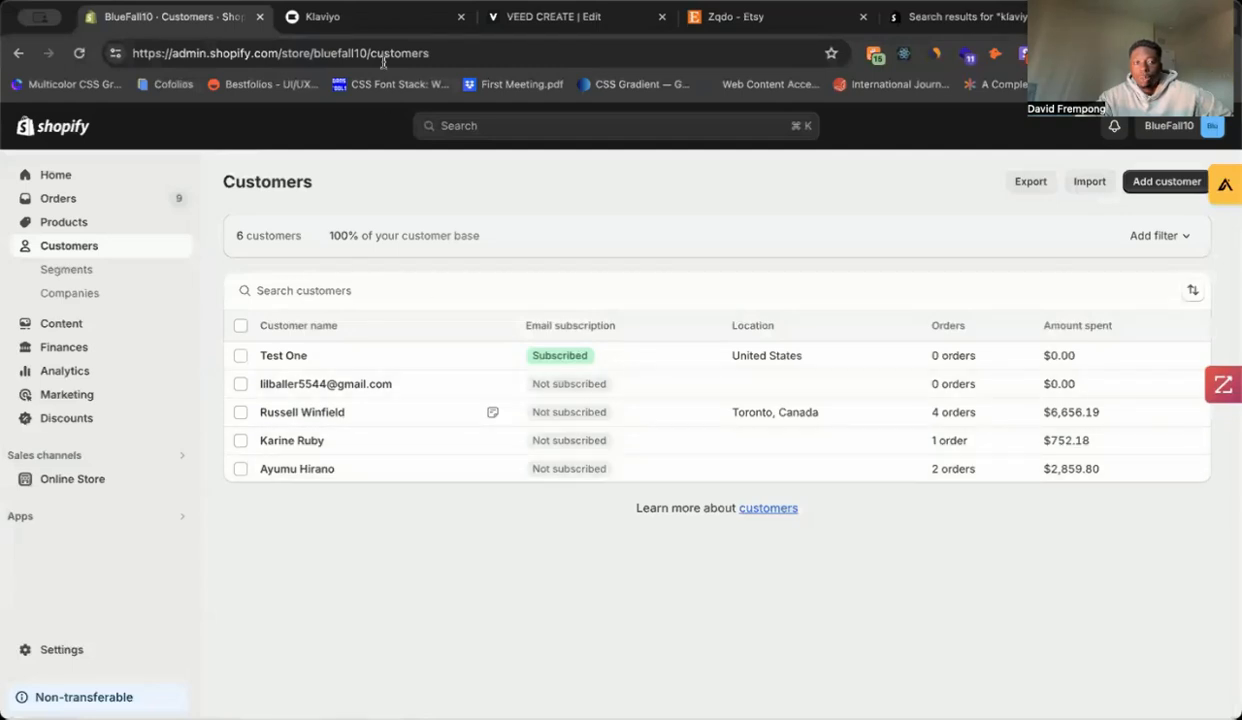
Step: Create Shopify customer 'Test Customer 1' with the customer's e-mail address and save
left_click(390, 22)
left_click(172, 24)
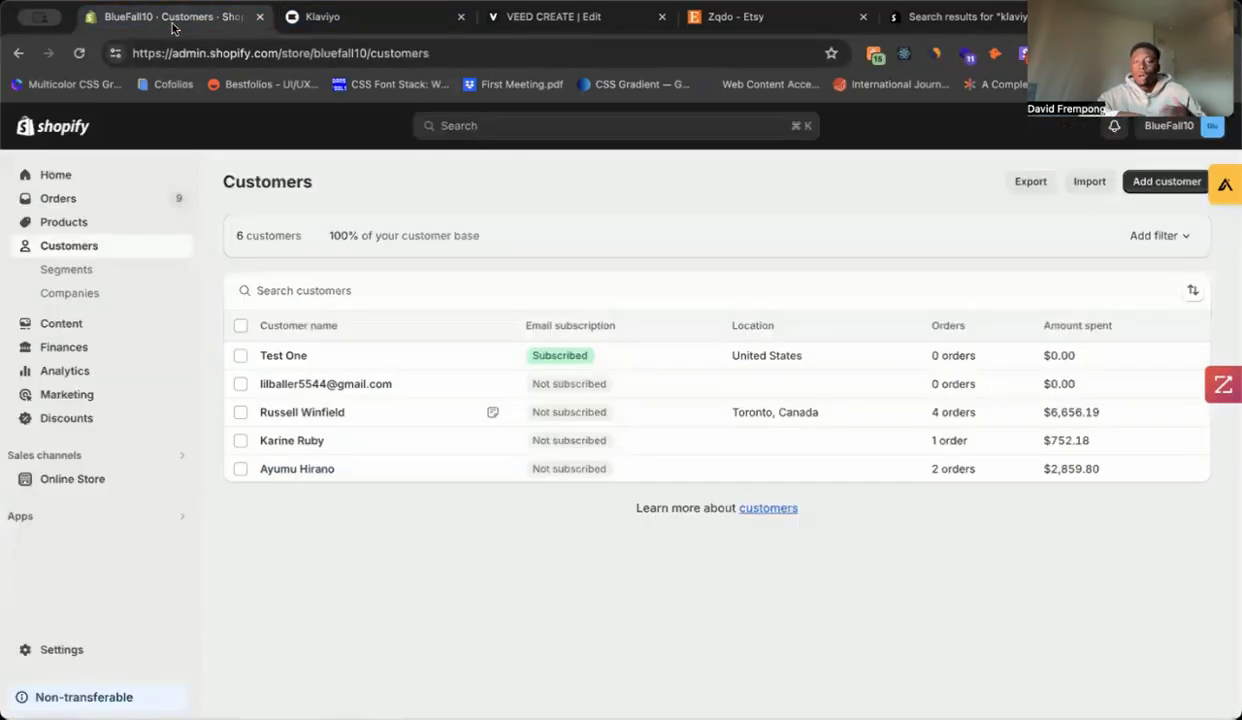
left_click(1165, 182)
left_click(711, 287)
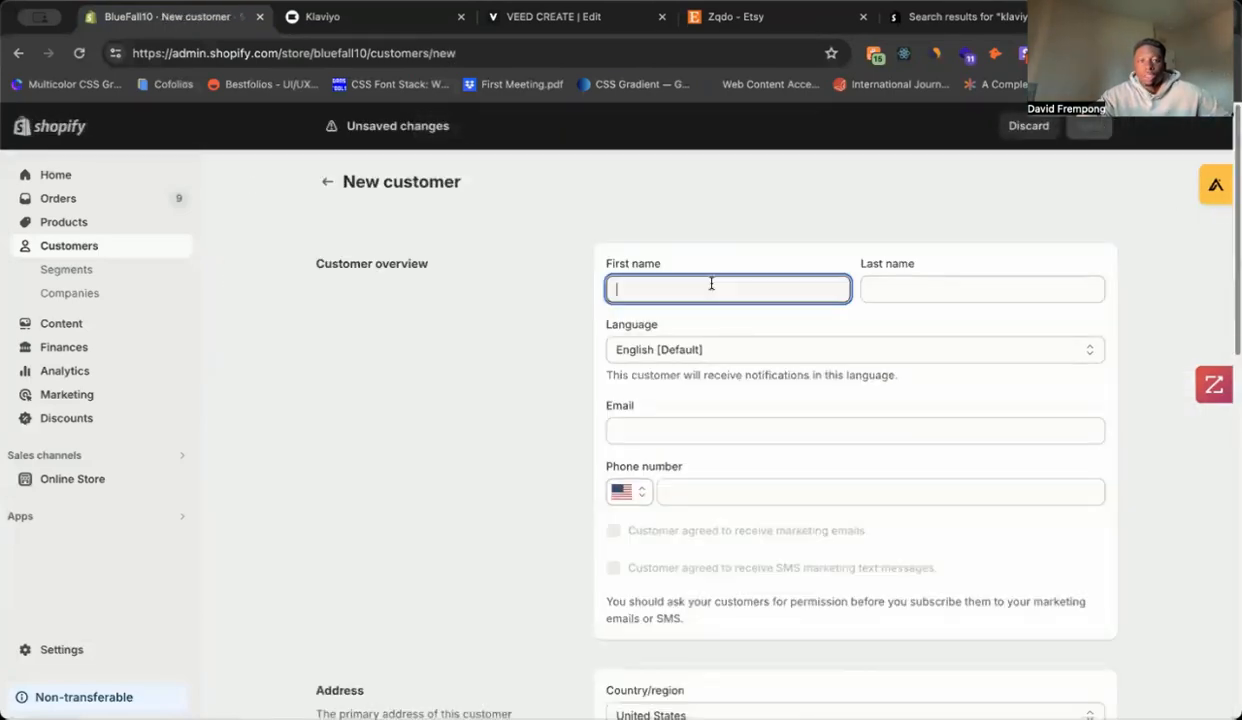
type("Test")
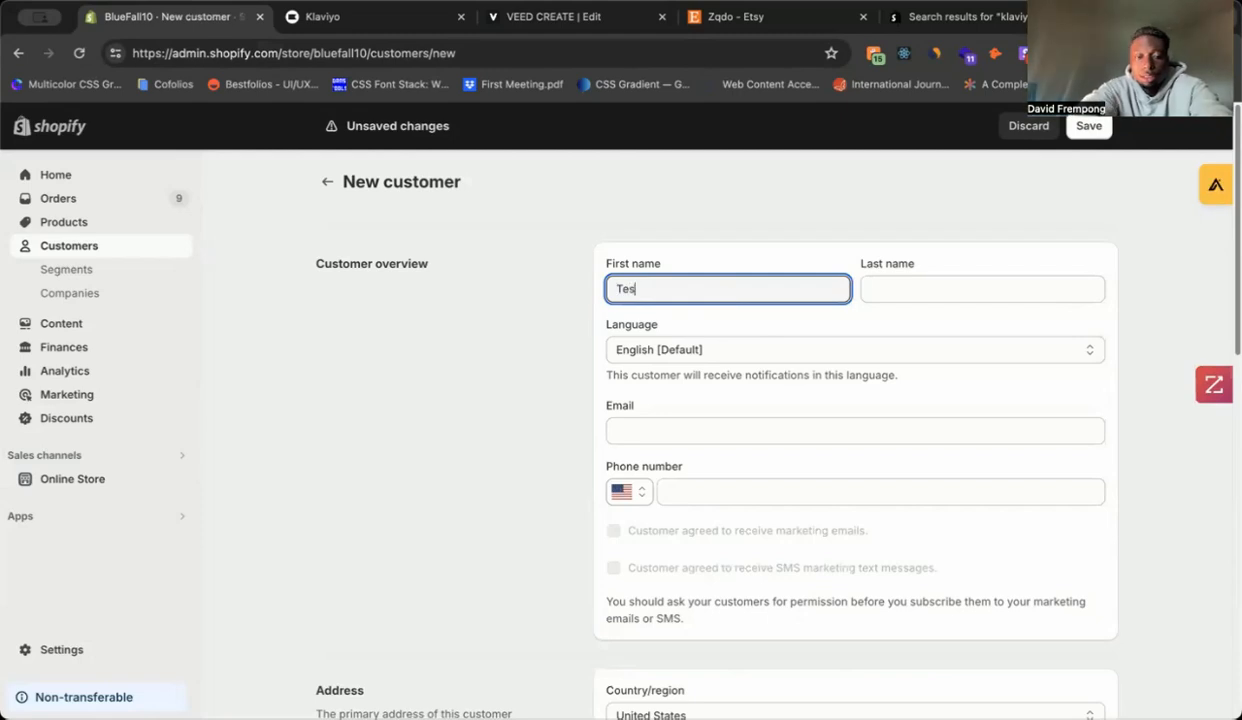
left_click(1031, 295)
type("Cus")
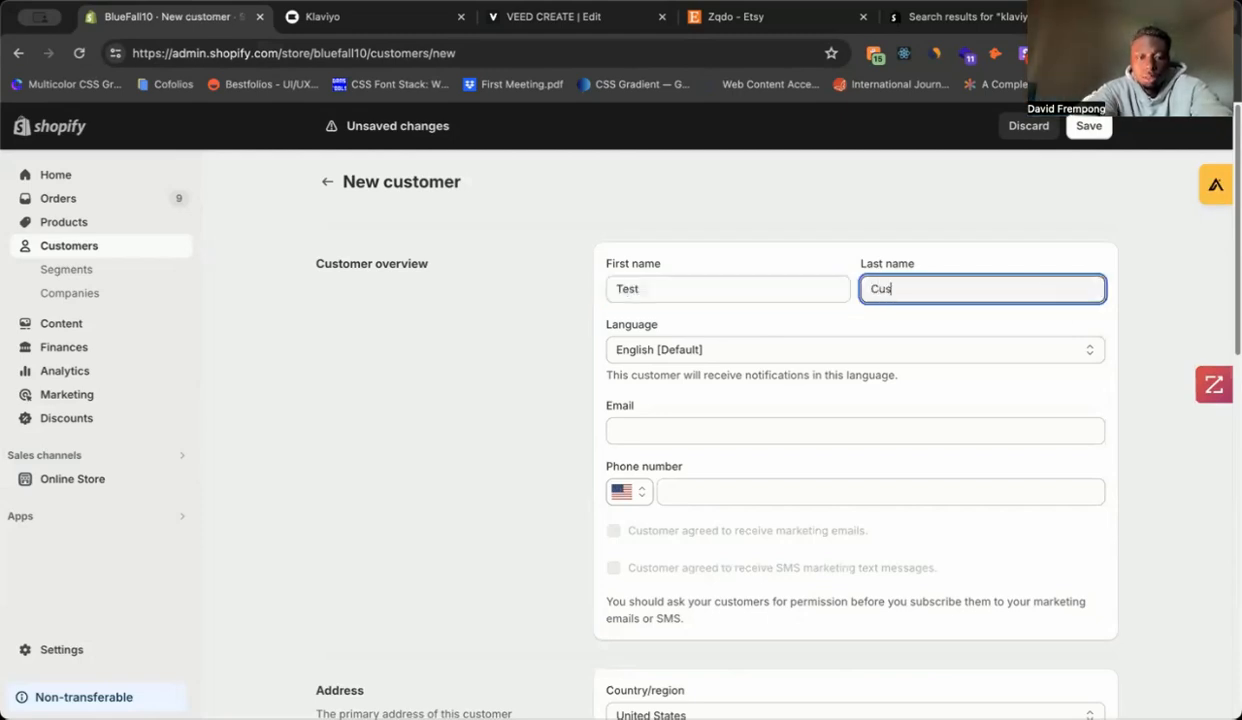
type("tomer 1")
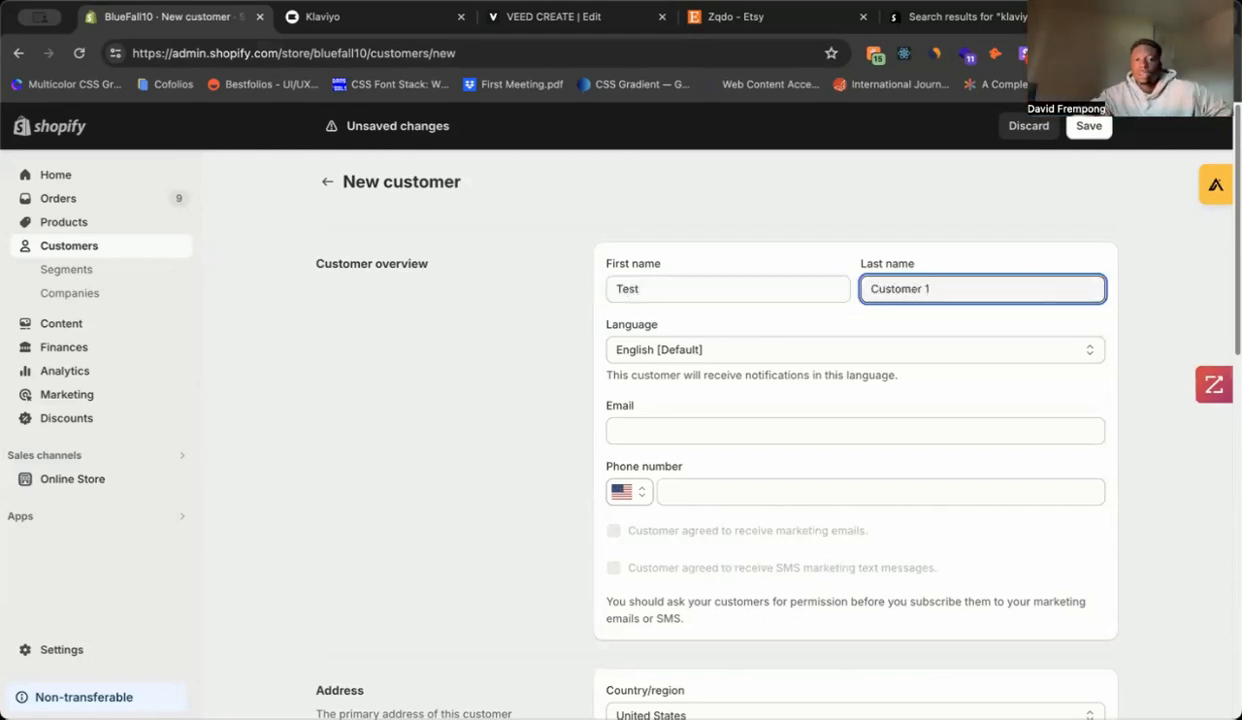
scroll(1015, 327, "down", 2)
left_click(985, 346)
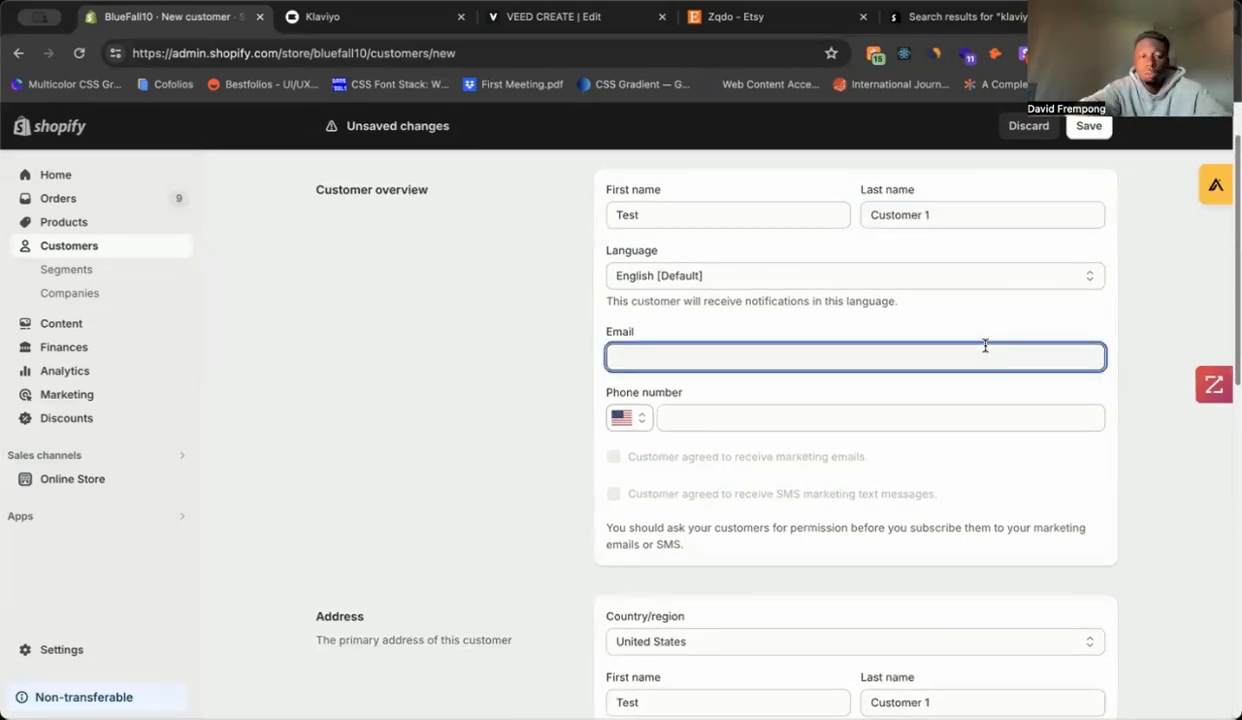
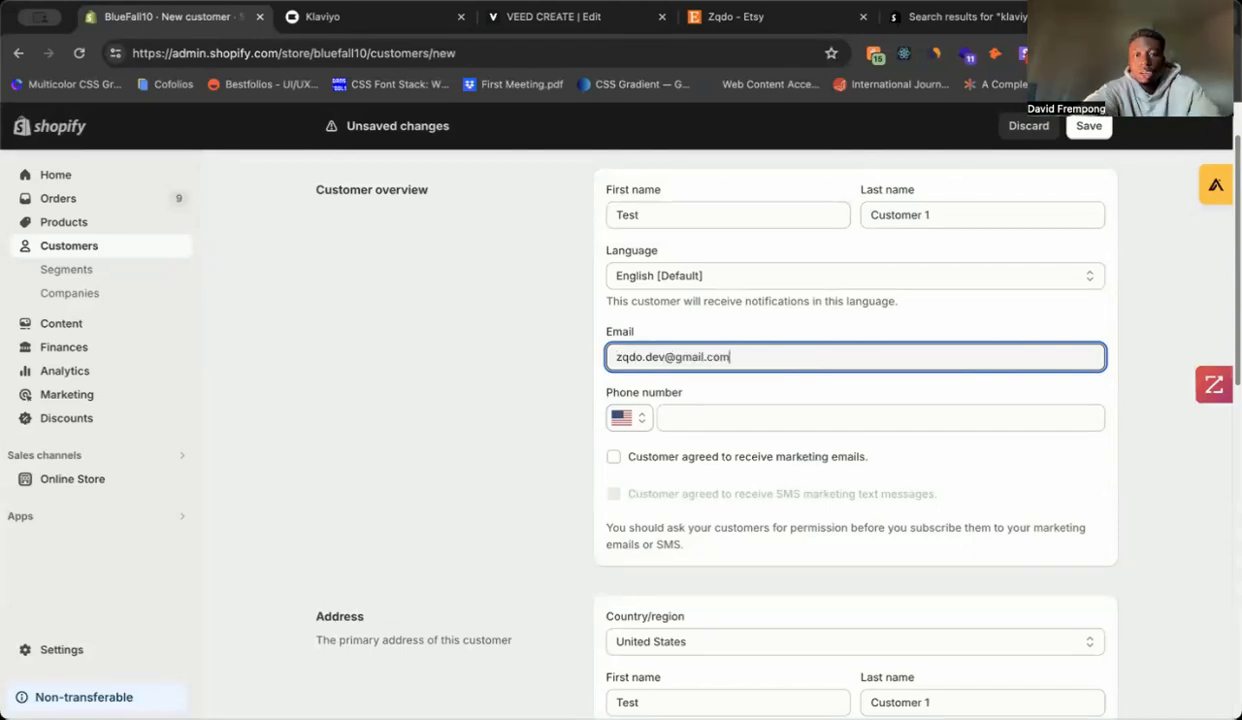
left_click(1089, 126)
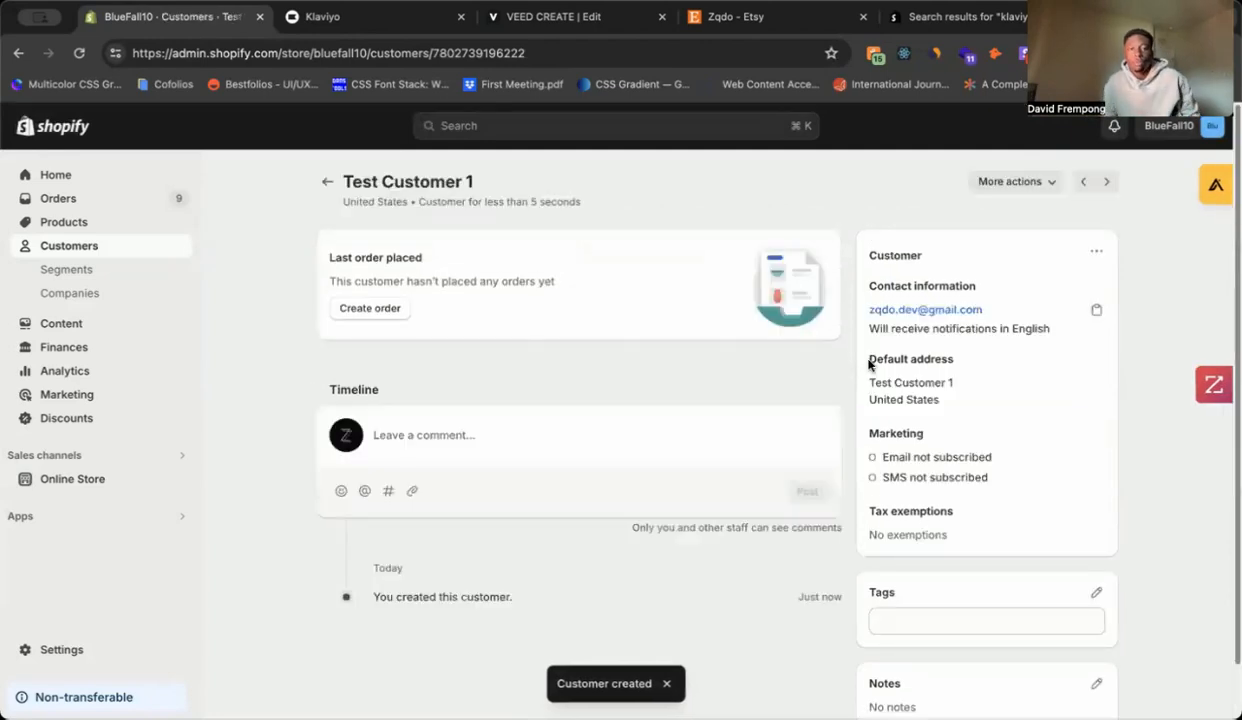
Step: Subscribe Test Customer 1 to marketing emails in the marketing settings, then return to Customers
scroll(1000, 320, "down", 1)
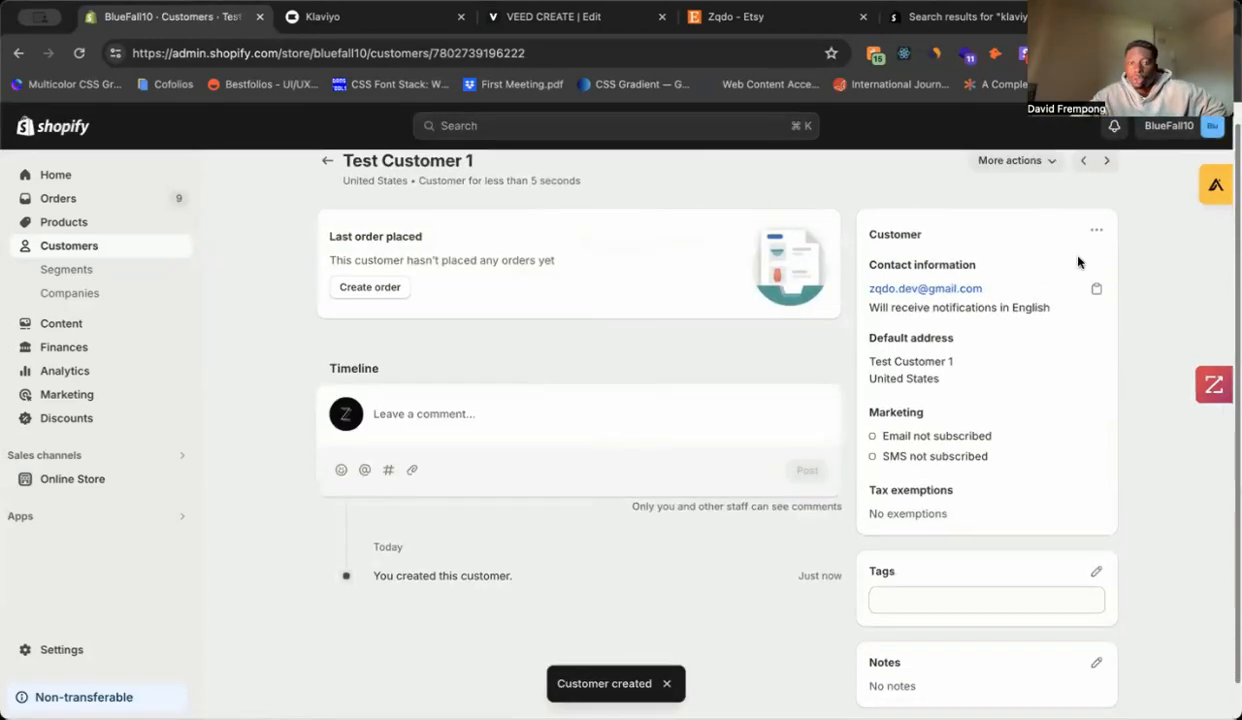
left_click(1095, 232)
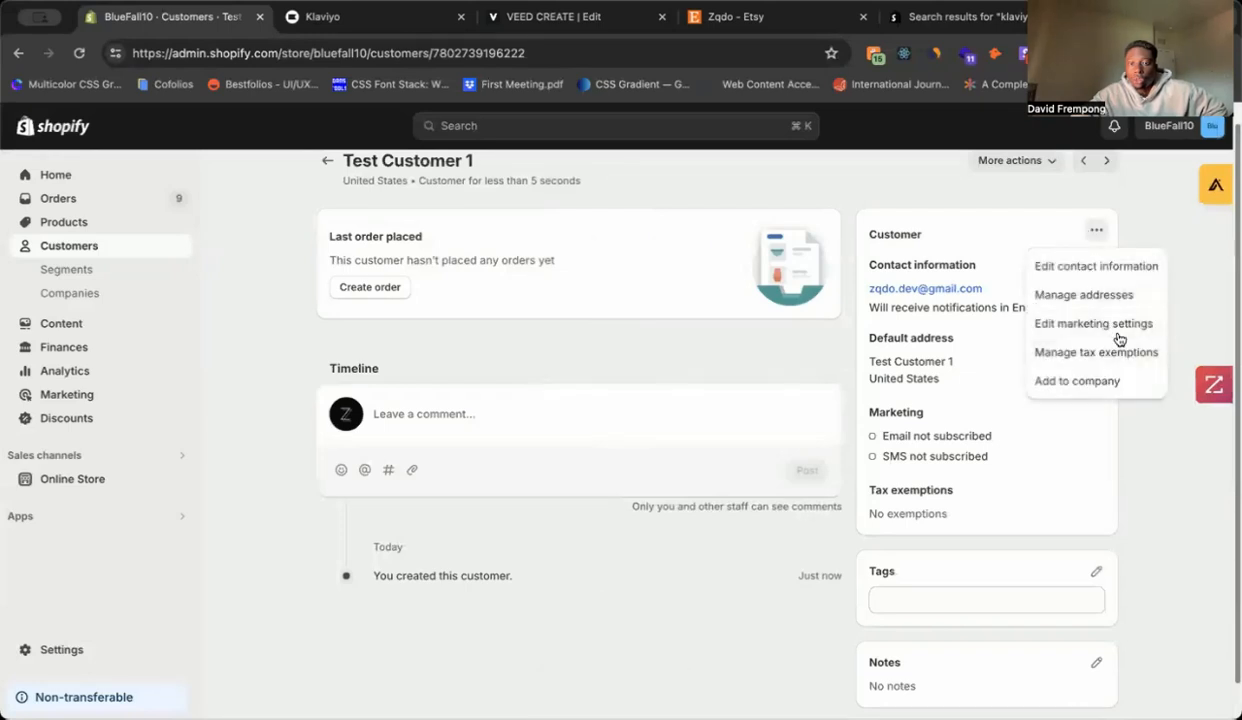
left_click(1038, 320)
left_click(528, 374)
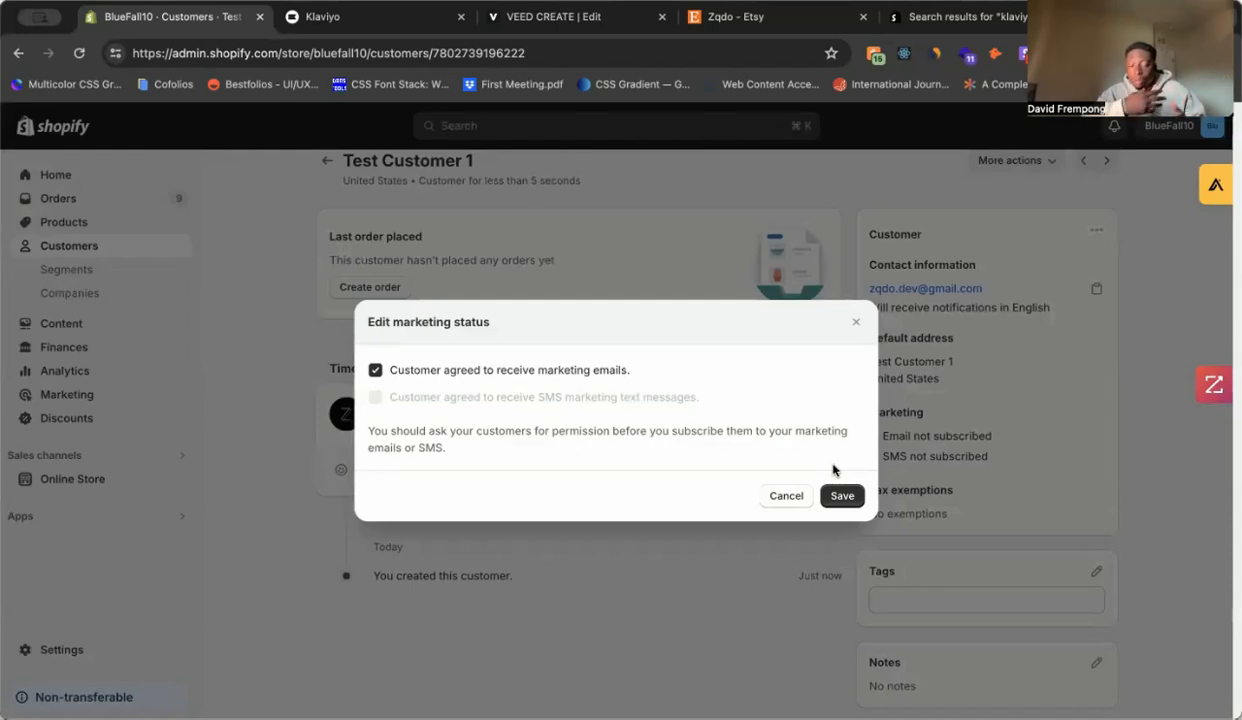
left_click(843, 493)
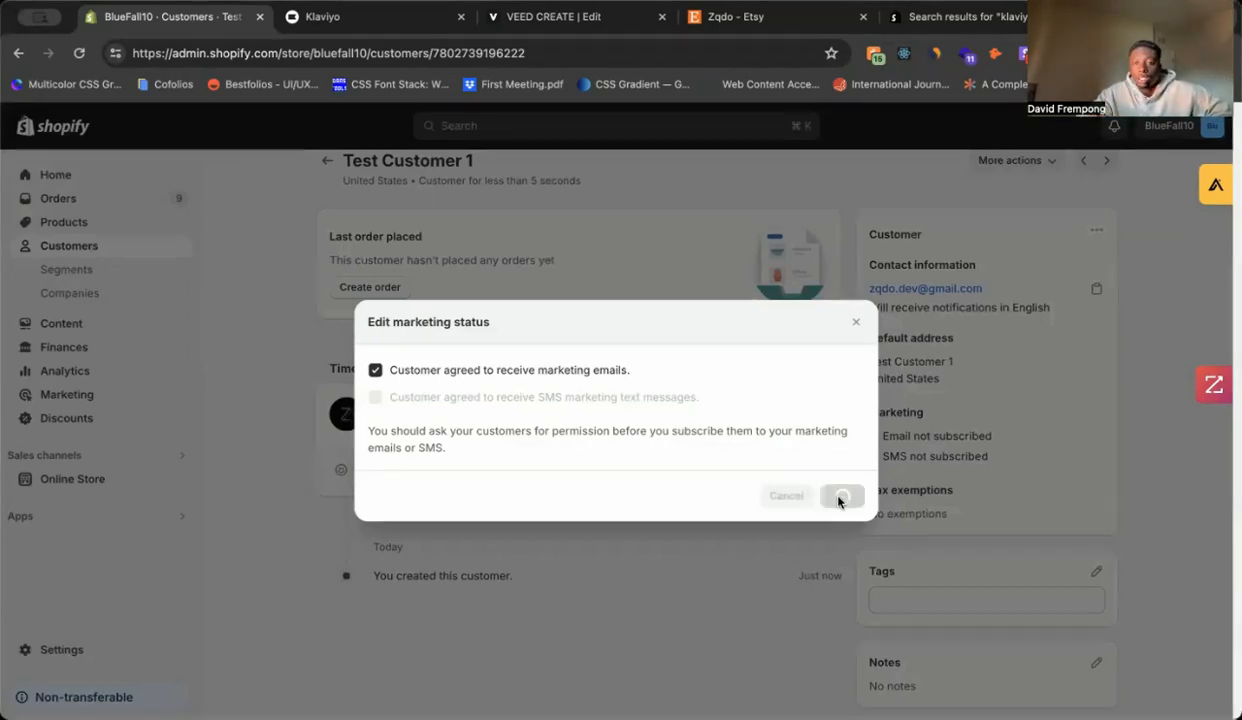
left_click(329, 182)
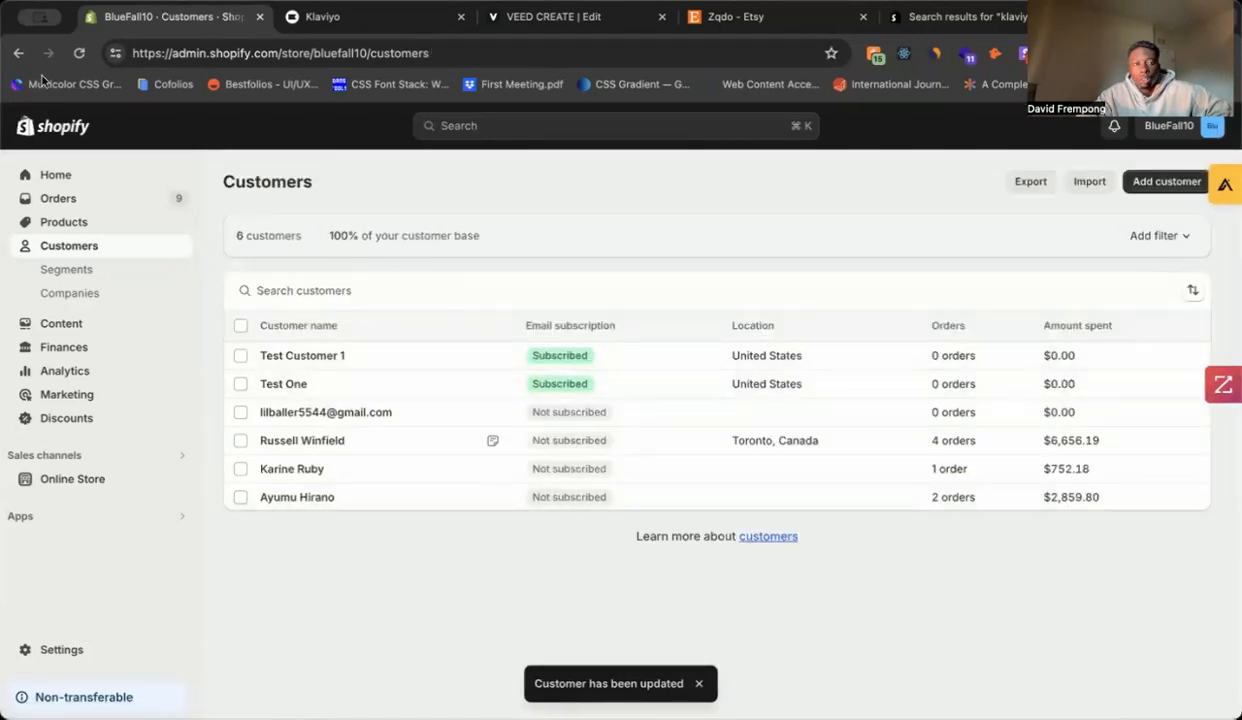
Step: Refresh Shopify Customers and Klaviyo Profiles to confirm Test Customer 1 among 7 profiles, then go to Flows
left_click(80, 54)
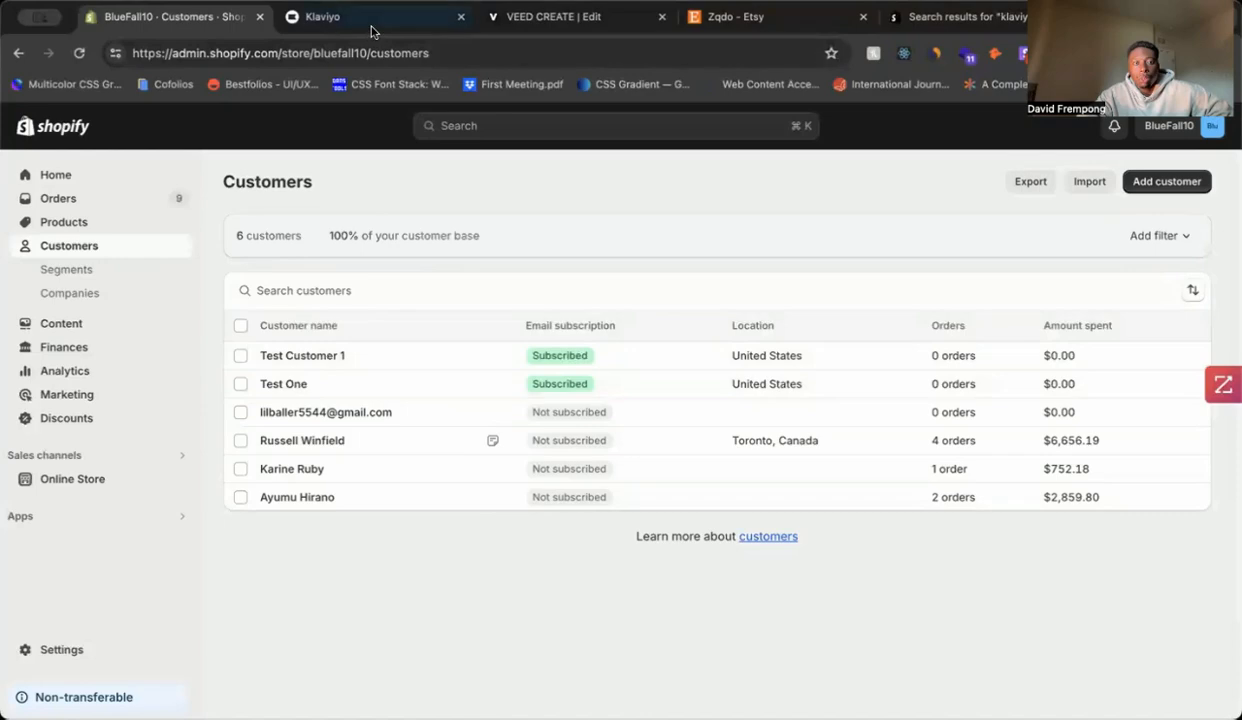
key("ctrl+Tab")
left_click(81, 52)
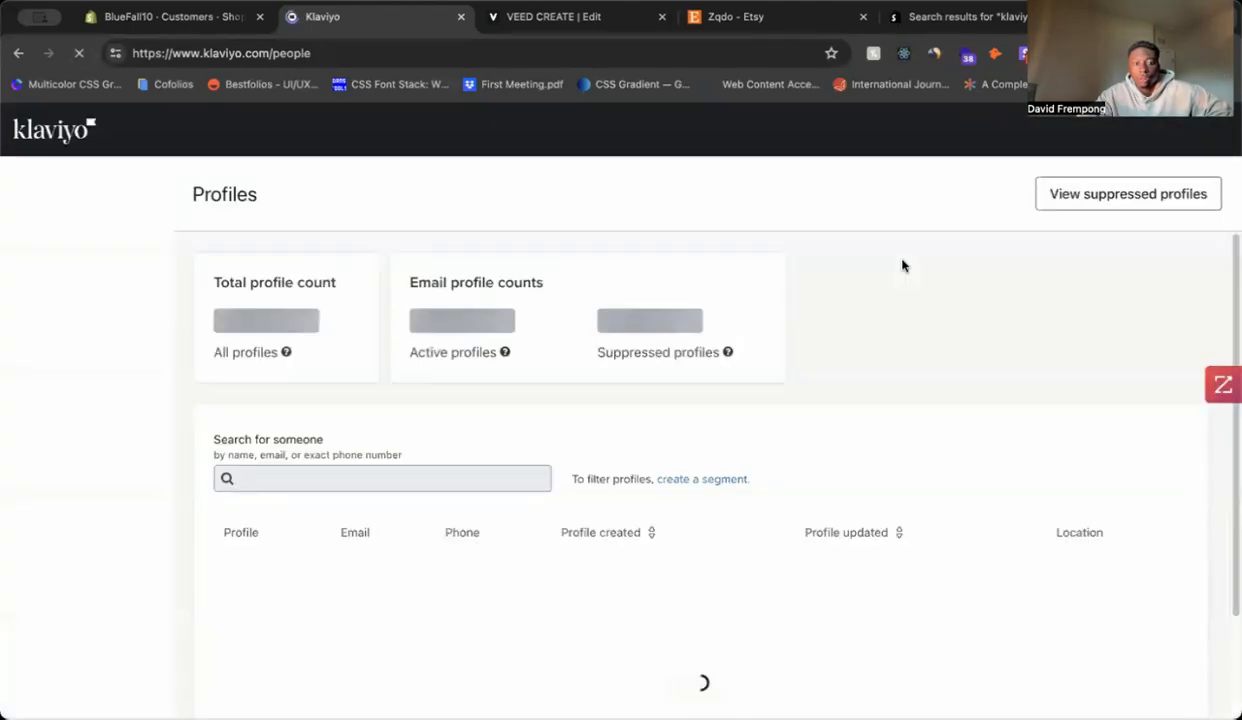
scroll(596, 355, "down", 2)
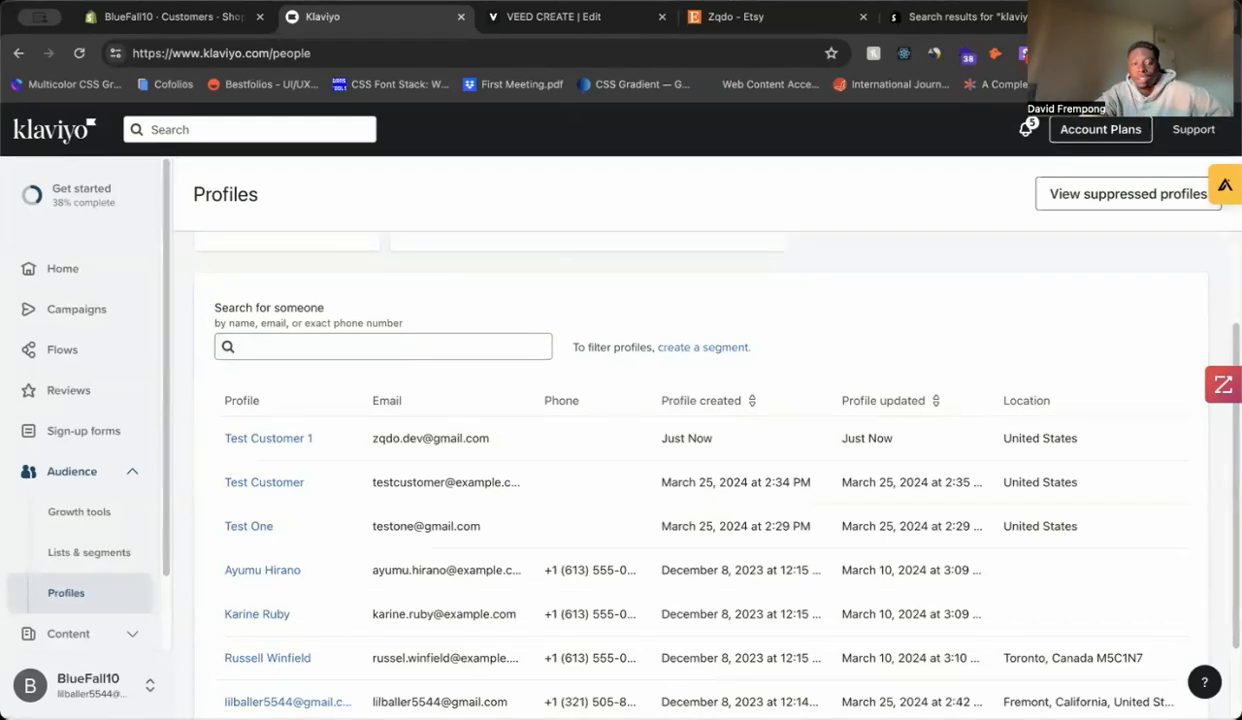
scroll(948, 335, "up", 3)
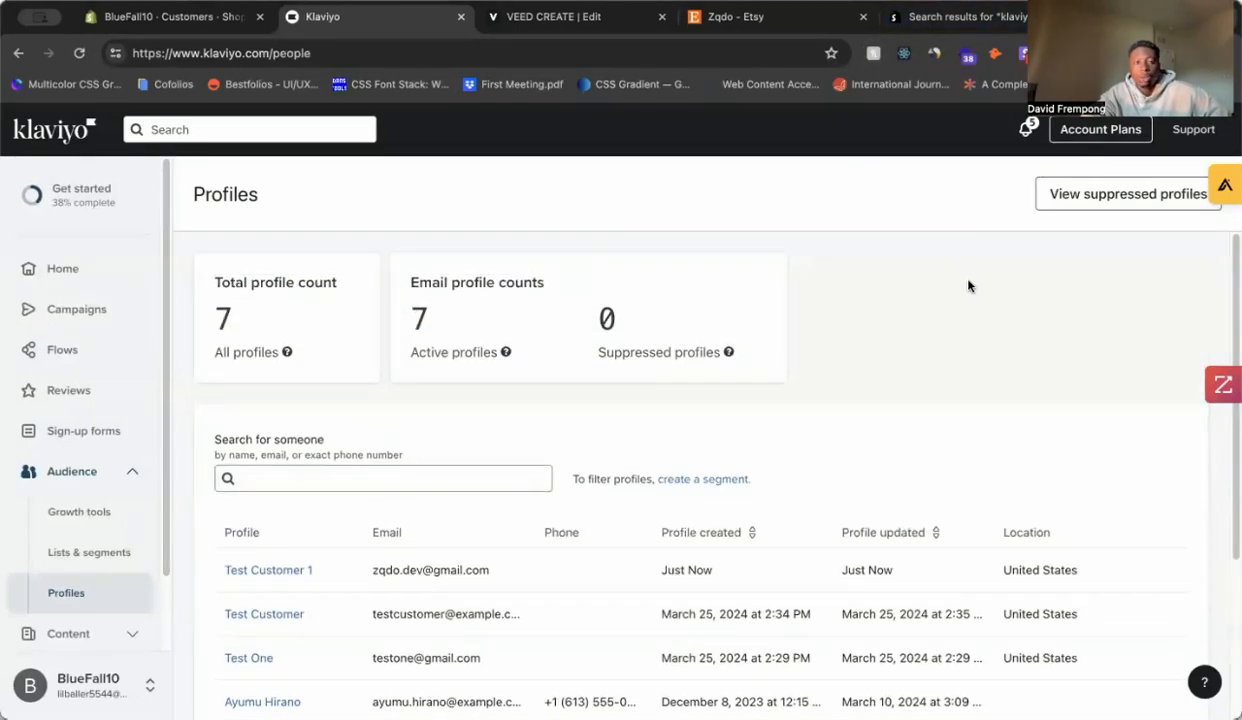
scroll(967, 286, "down", 1)
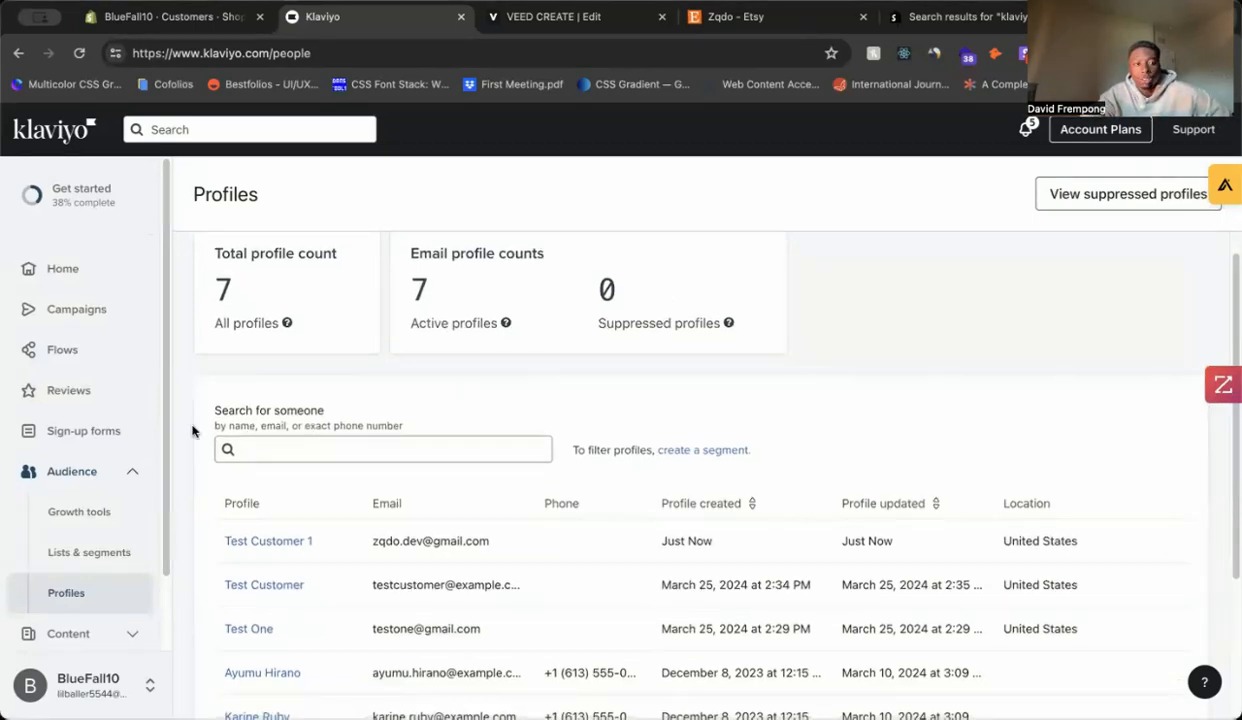
left_click(70, 353)
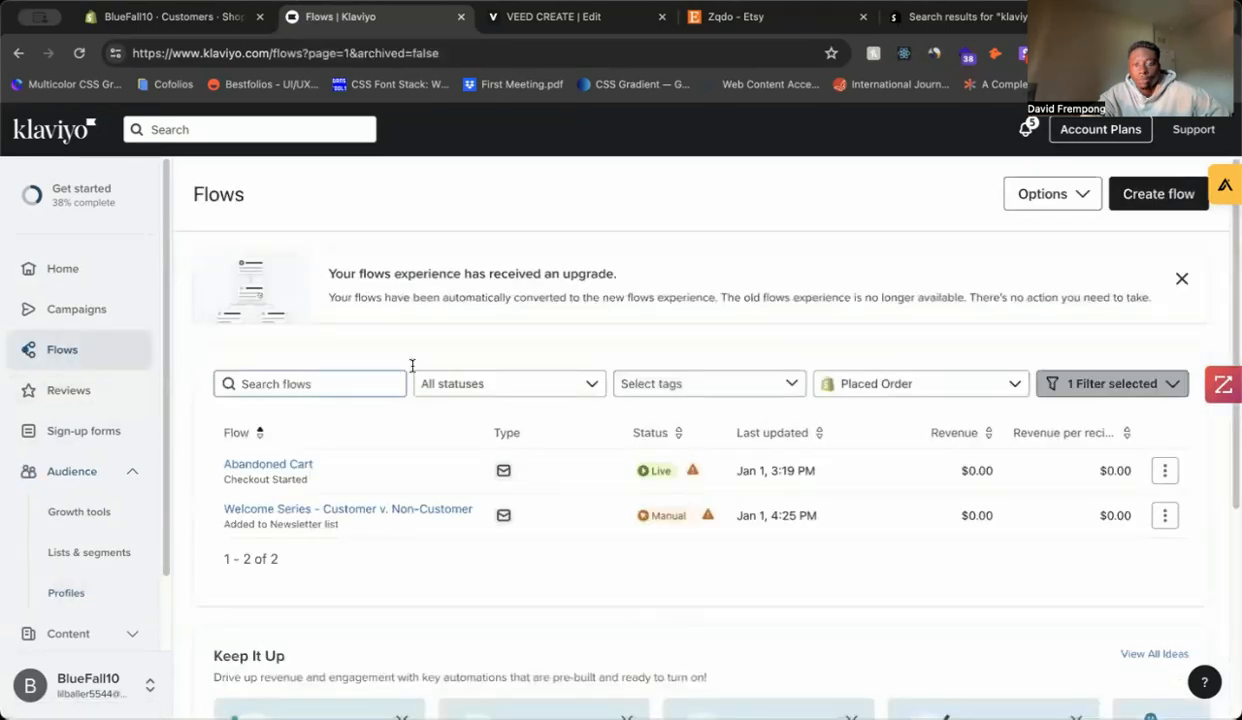
Step: Open the Create Flow library of essential flow templates
left_click(1150, 196)
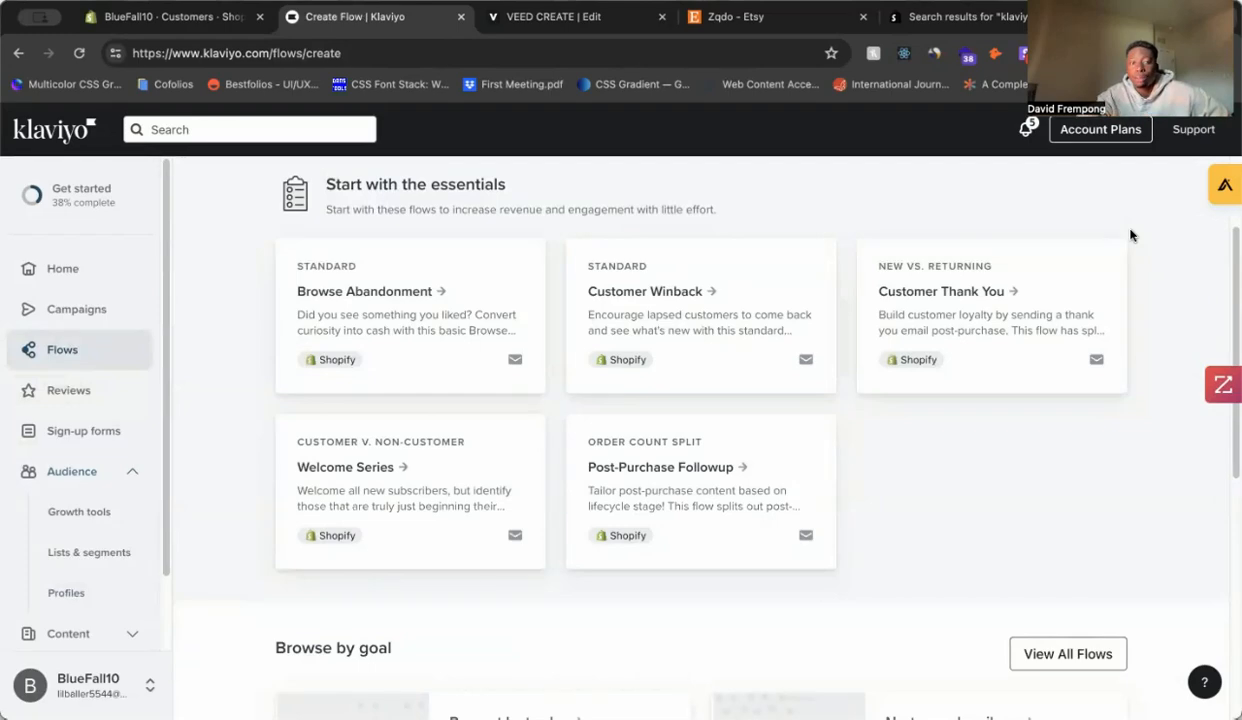
scroll(1127, 235, "up", 1)
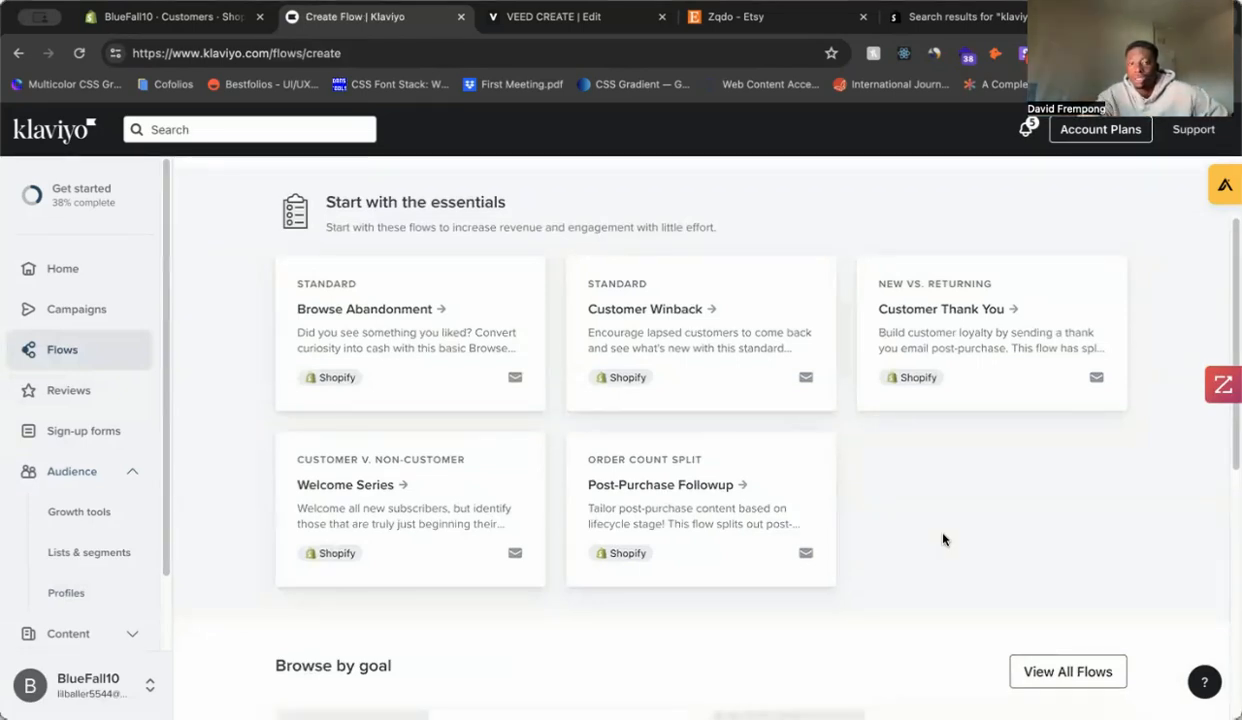
Step: Preview the Customer Thank You template, check its tag options, and create the flow
left_click(971, 370)
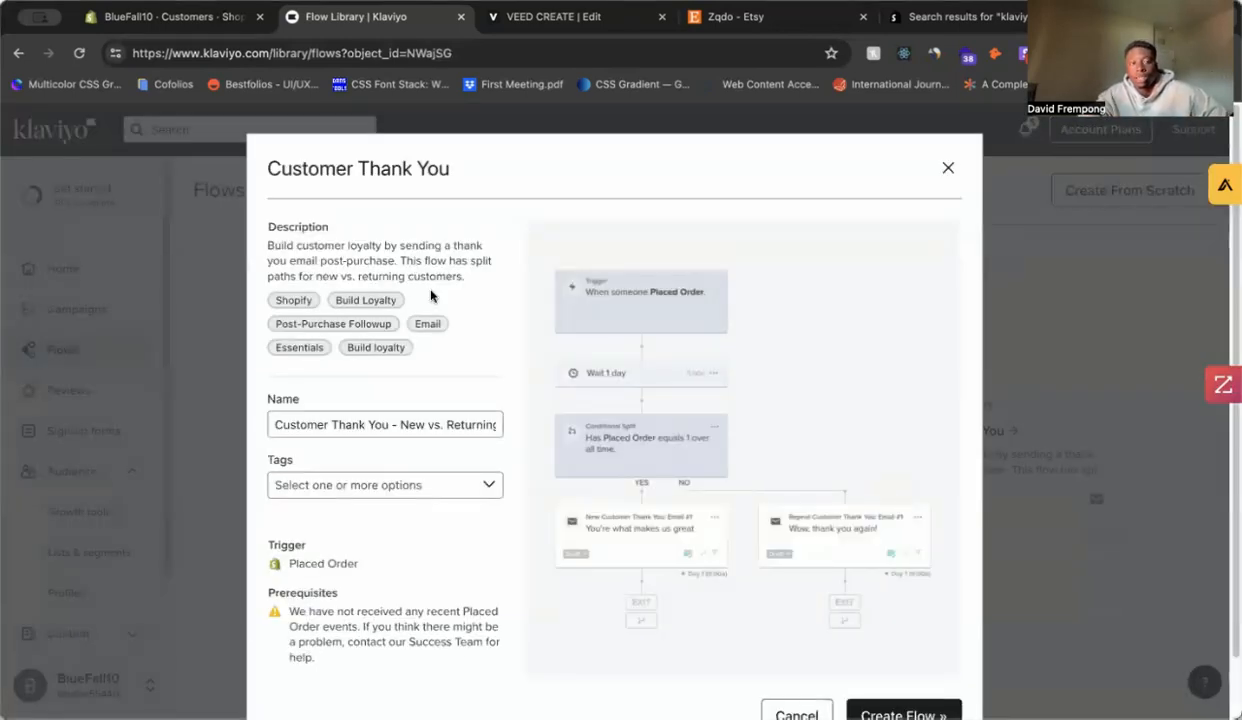
scroll(572, 285, "down", 2)
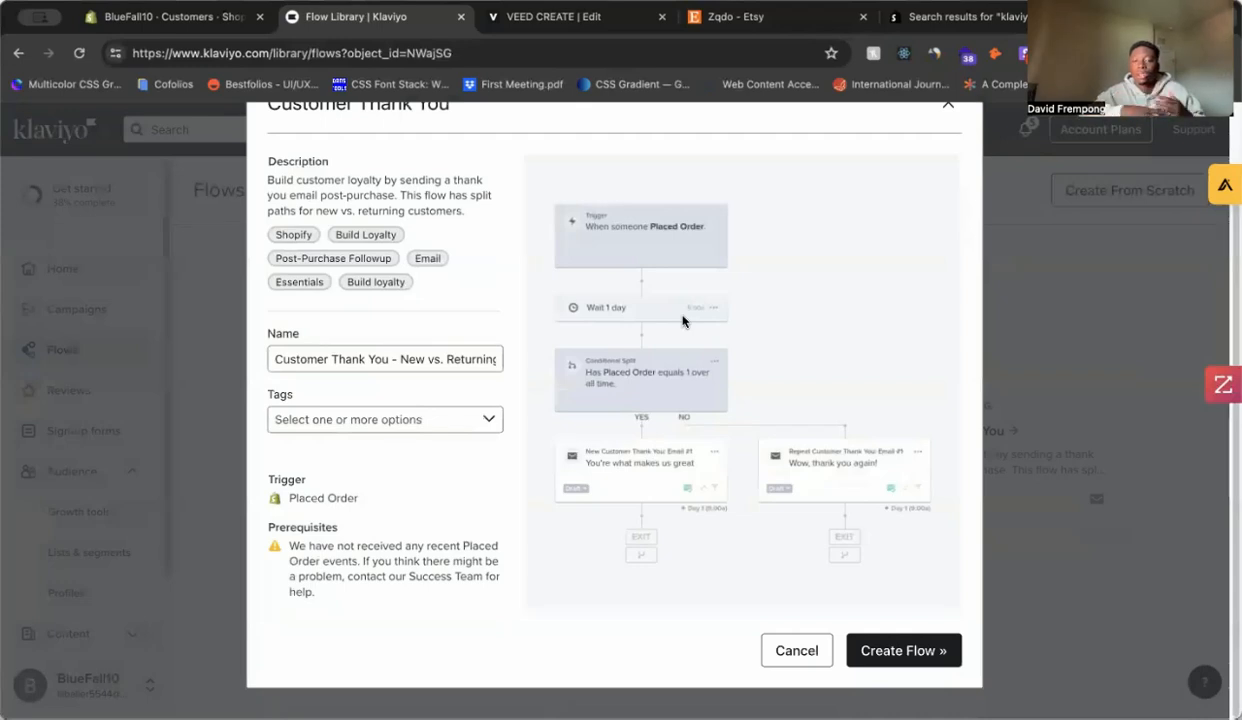
scroll(760, 313, "up", 2)
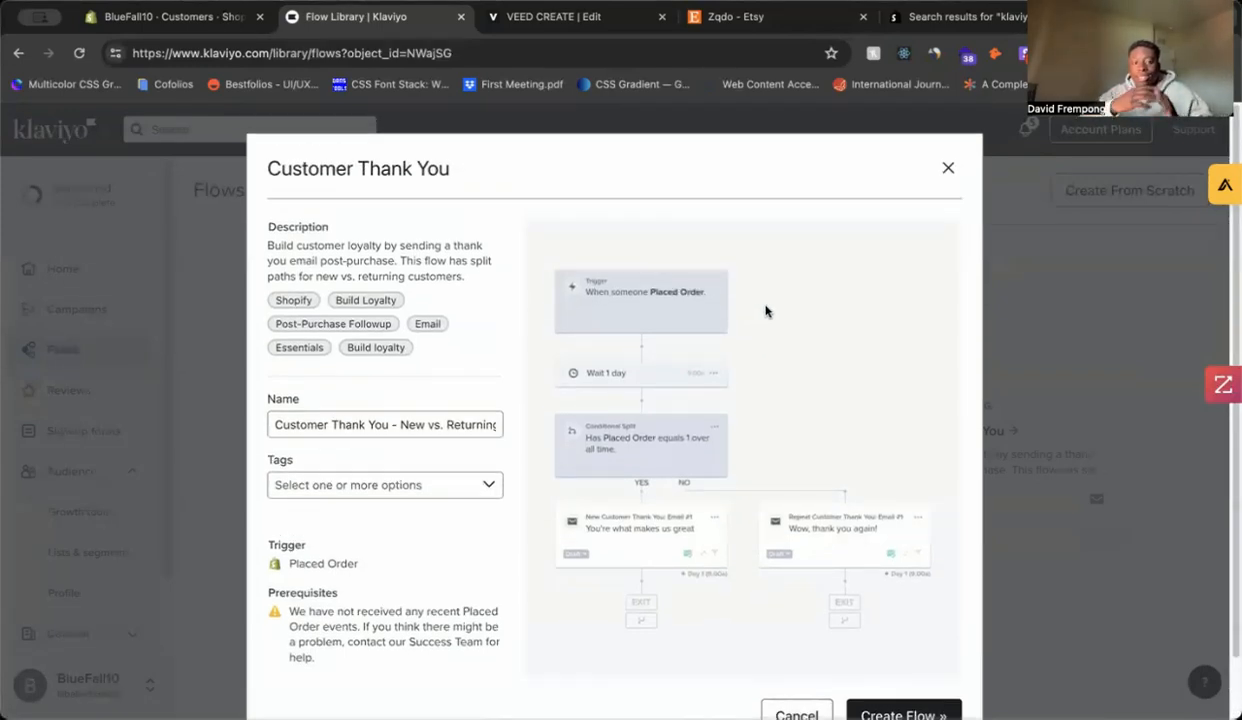
scroll(766, 311, "down", 2)
left_click(477, 421)
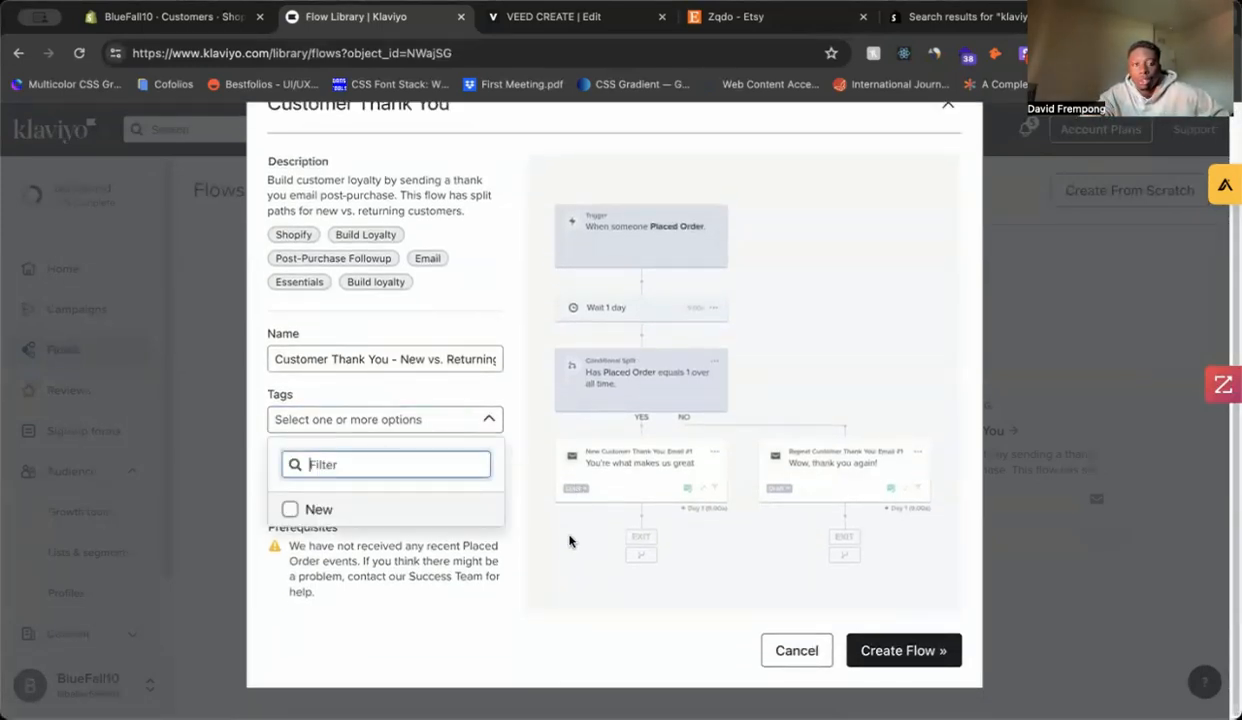
left_click(572, 635)
scroll(620, 600, "up", 2)
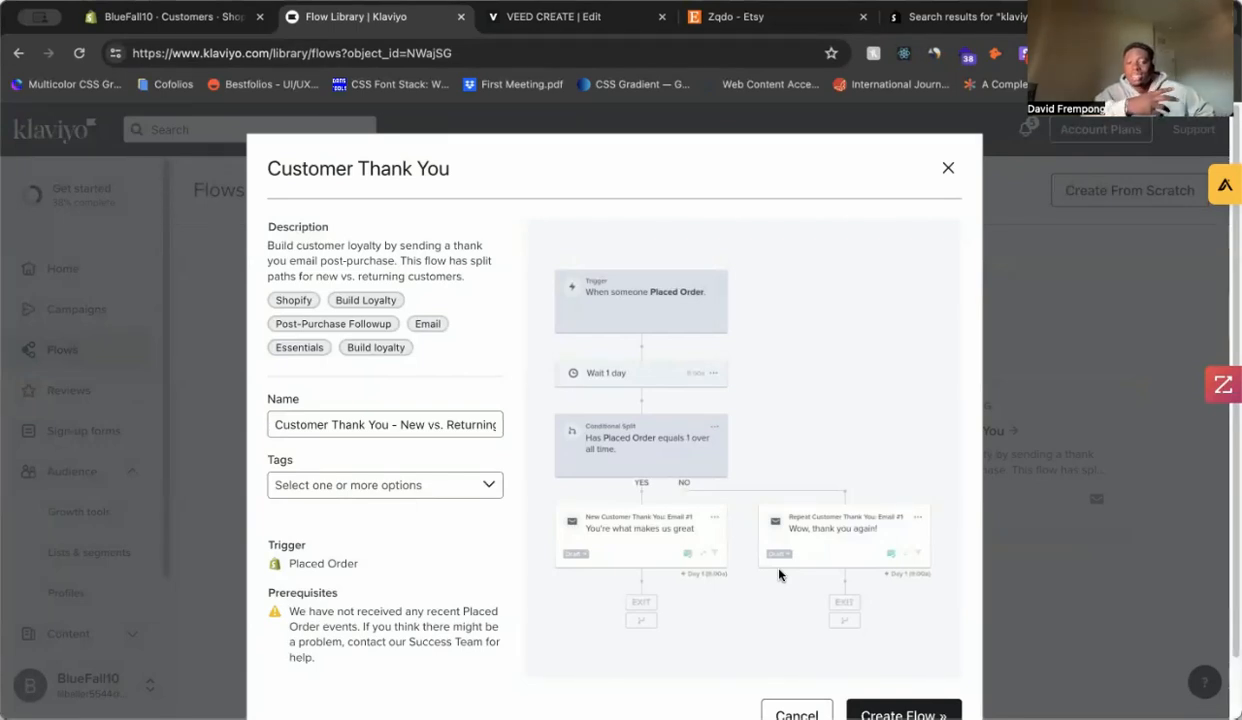
scroll(800, 578, "down", 2)
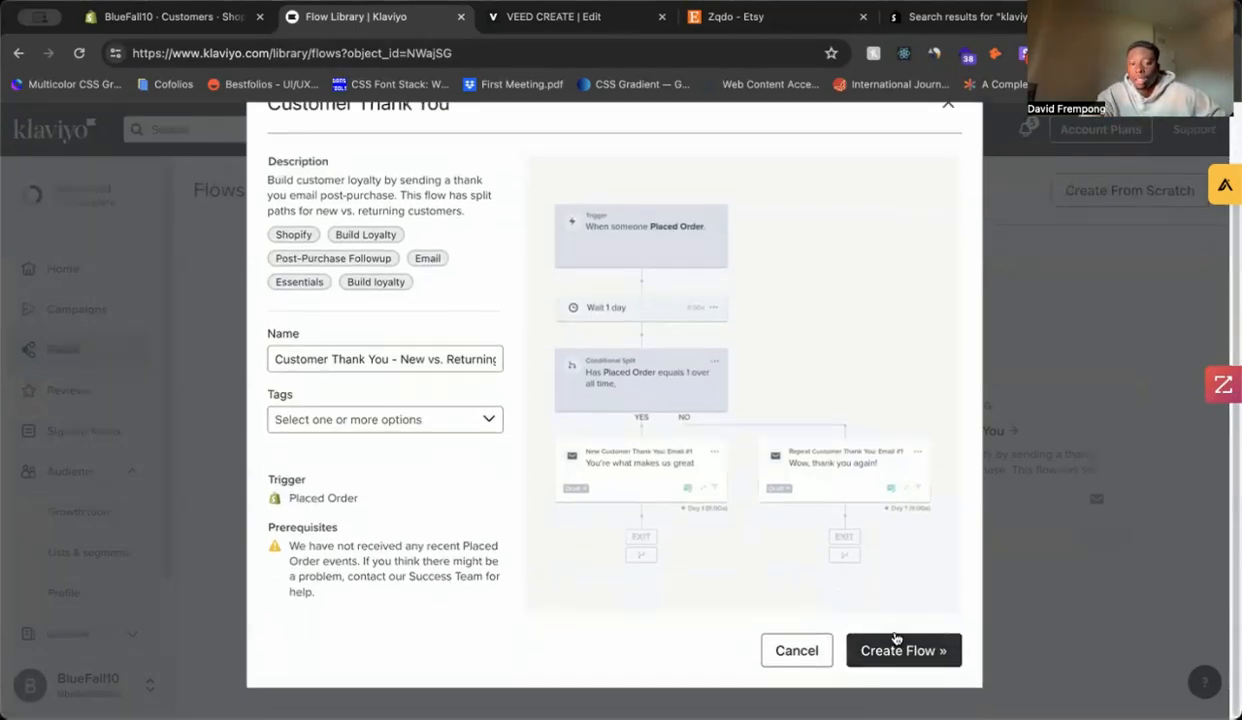
left_click(915, 649)
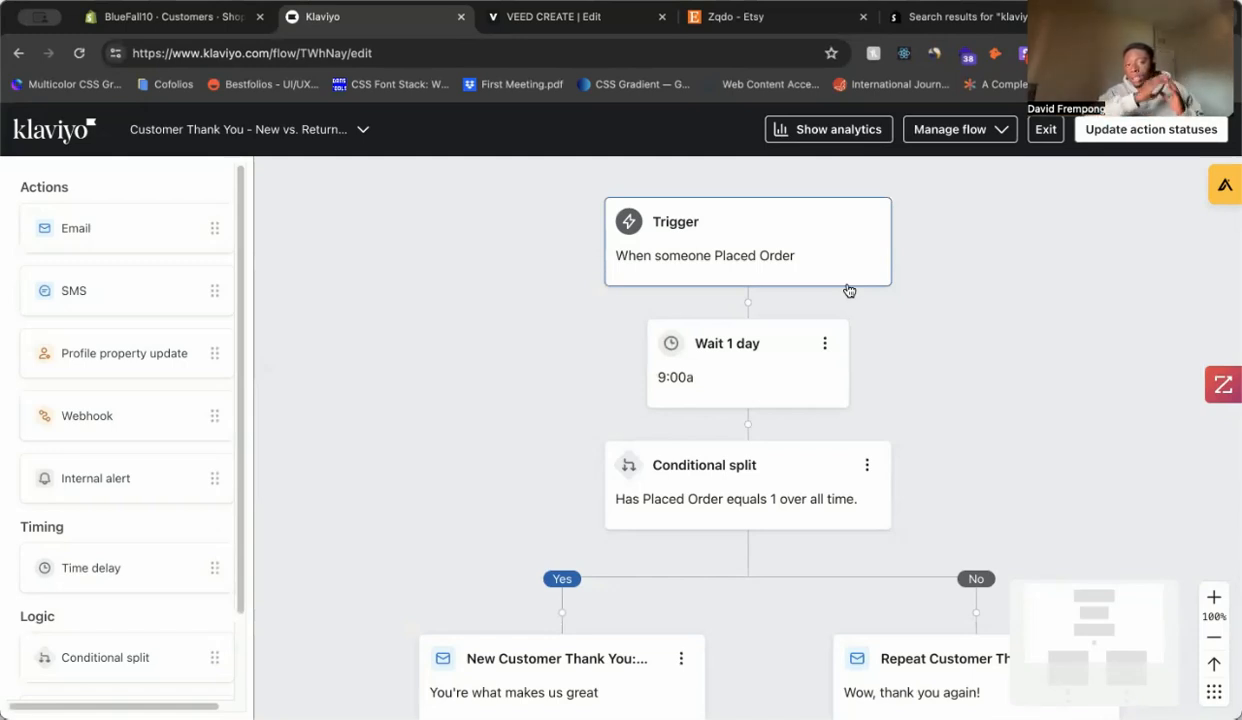
Step: Scroll the flow canvas to inspect the Placed Order trigger, Wait 1 day, and both thank-you emails
scroll(876, 443, "down", 3)
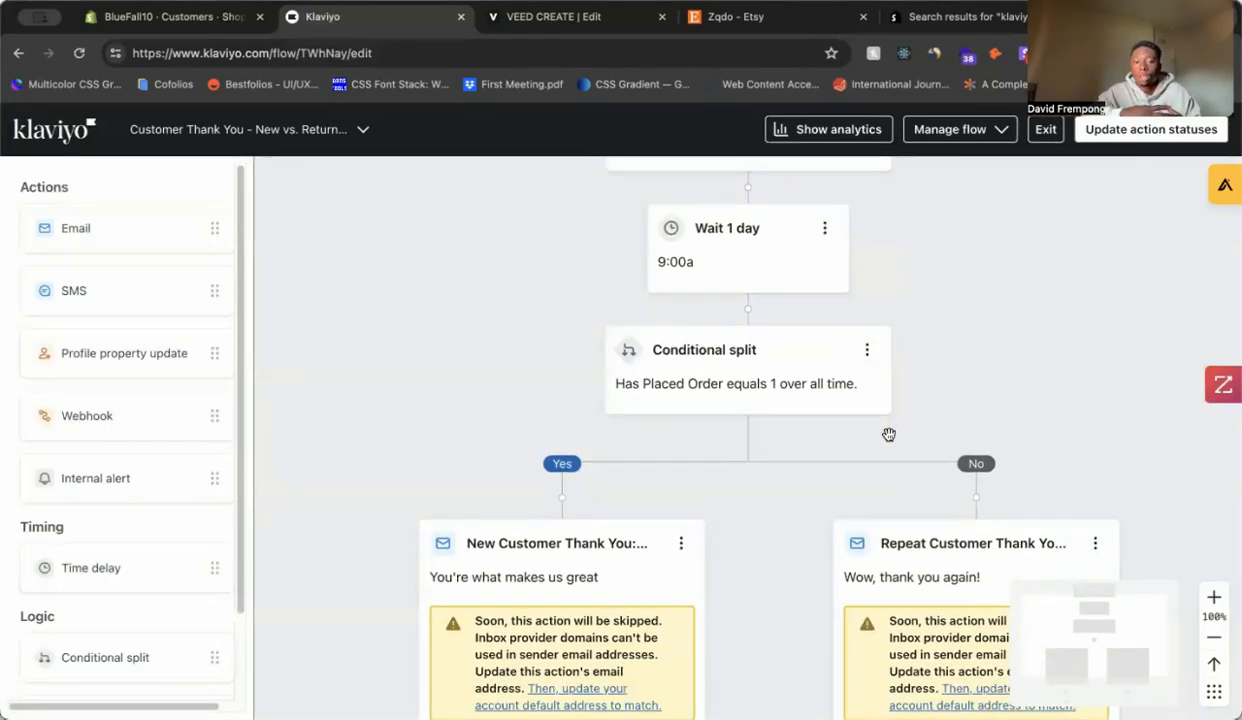
scroll(956, 382, "down", 5)
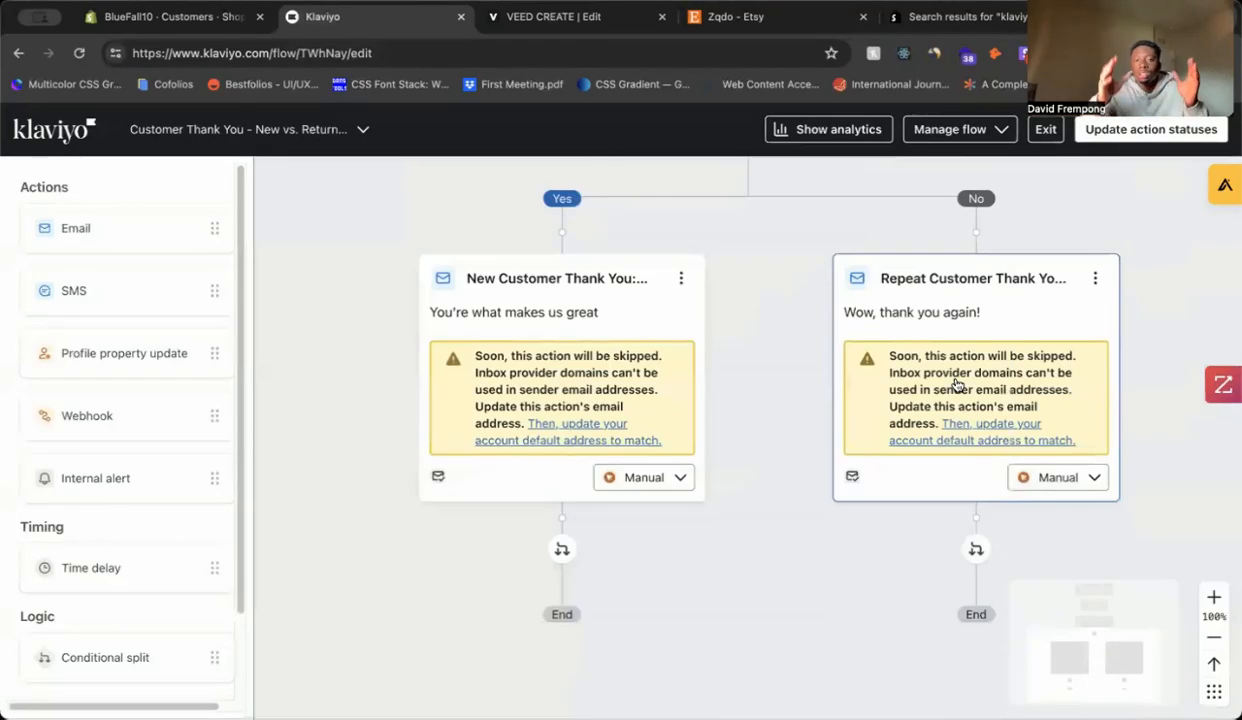
scroll(929, 352, "up", 4)
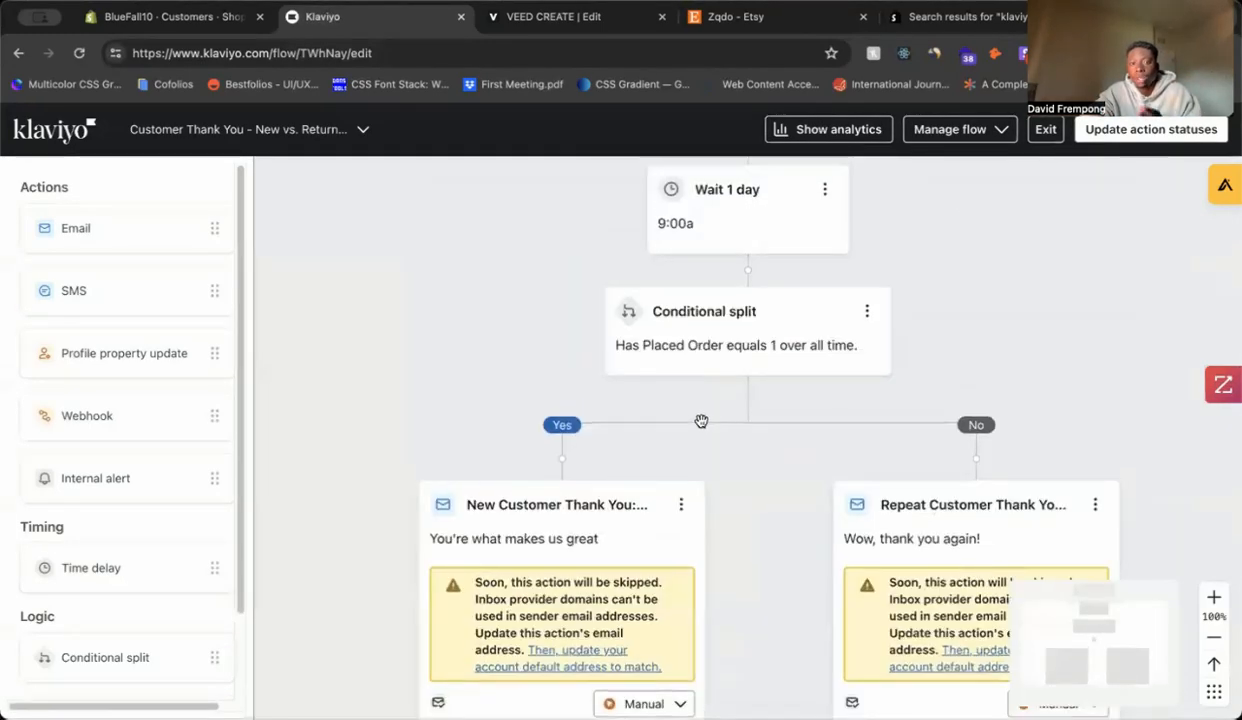
scroll(789, 382, "down", 1)
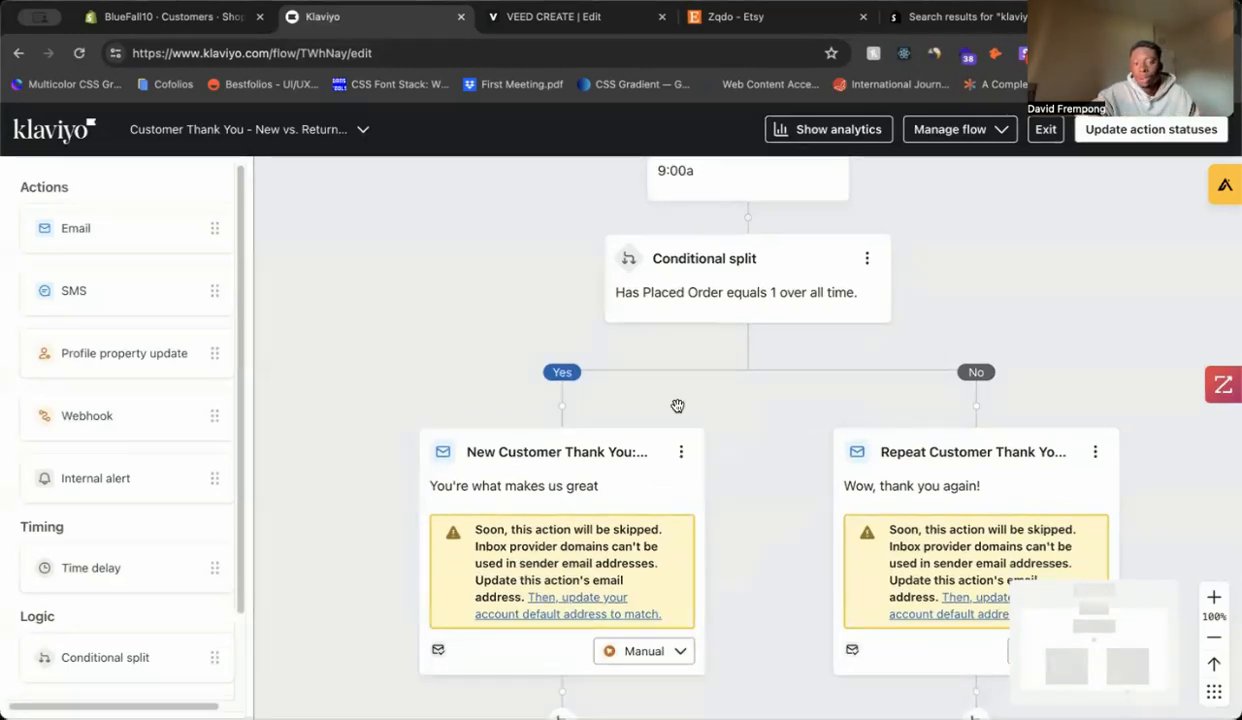
scroll(753, 360, "down", 3)
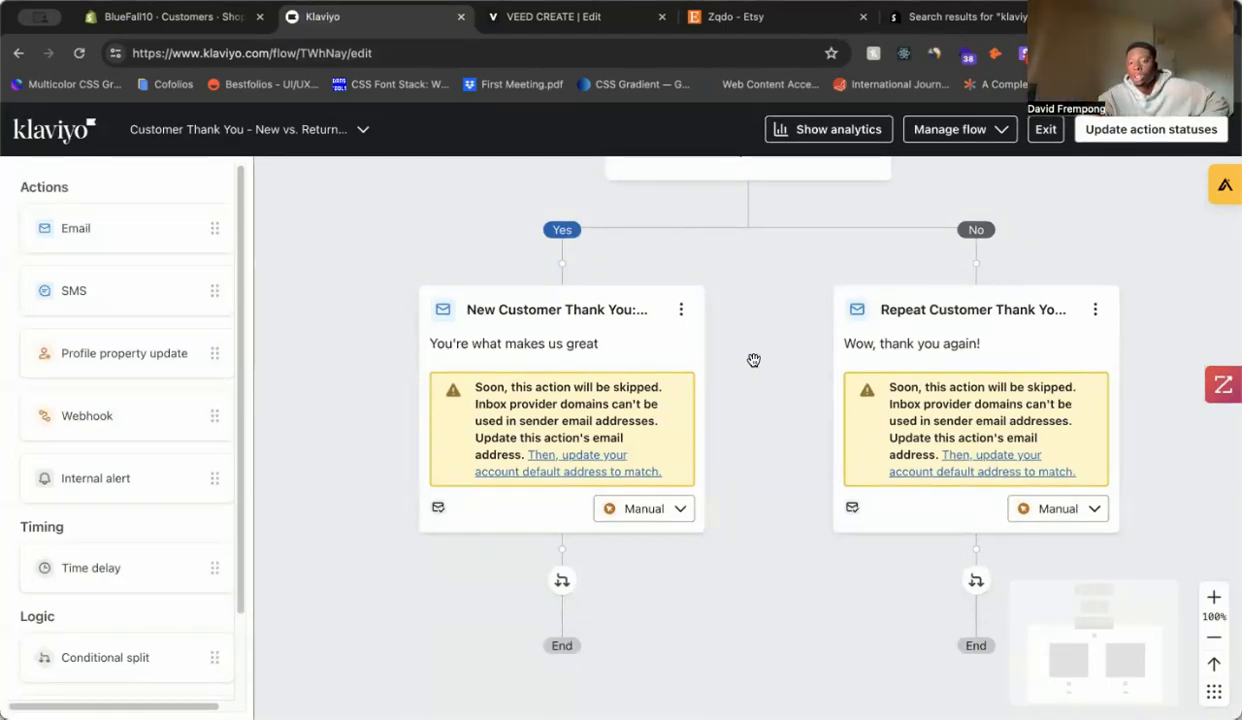
scroll(773, 360, "up", 10)
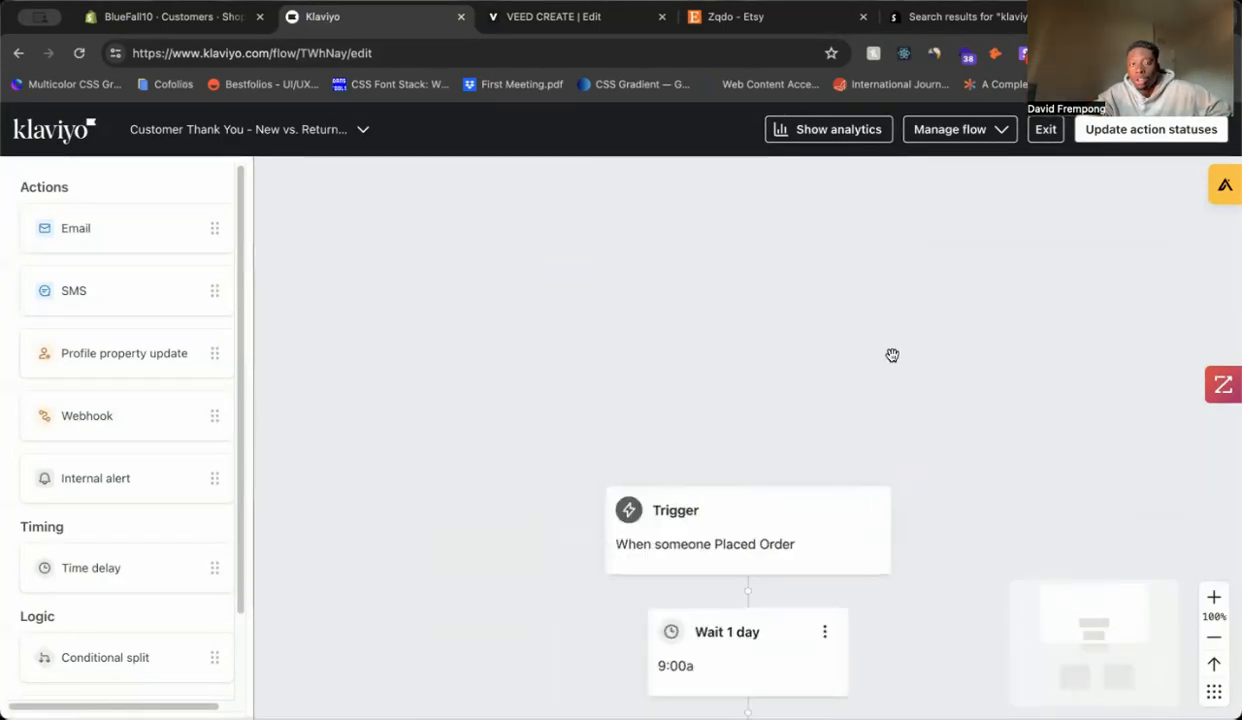
scroll(888, 365, "down", 3)
Step: Change the wait after the Placed Order trigger from 1 day to 1 hour and save it
left_click(735, 406)
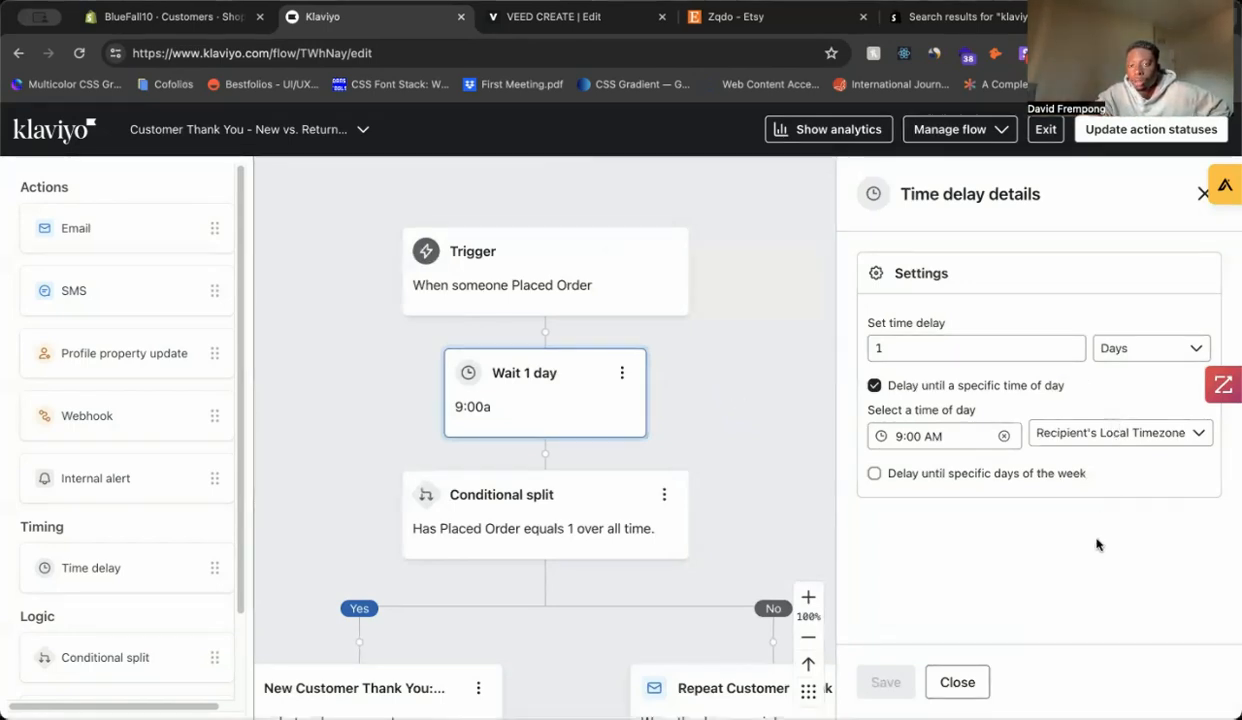
left_click(1125, 348)
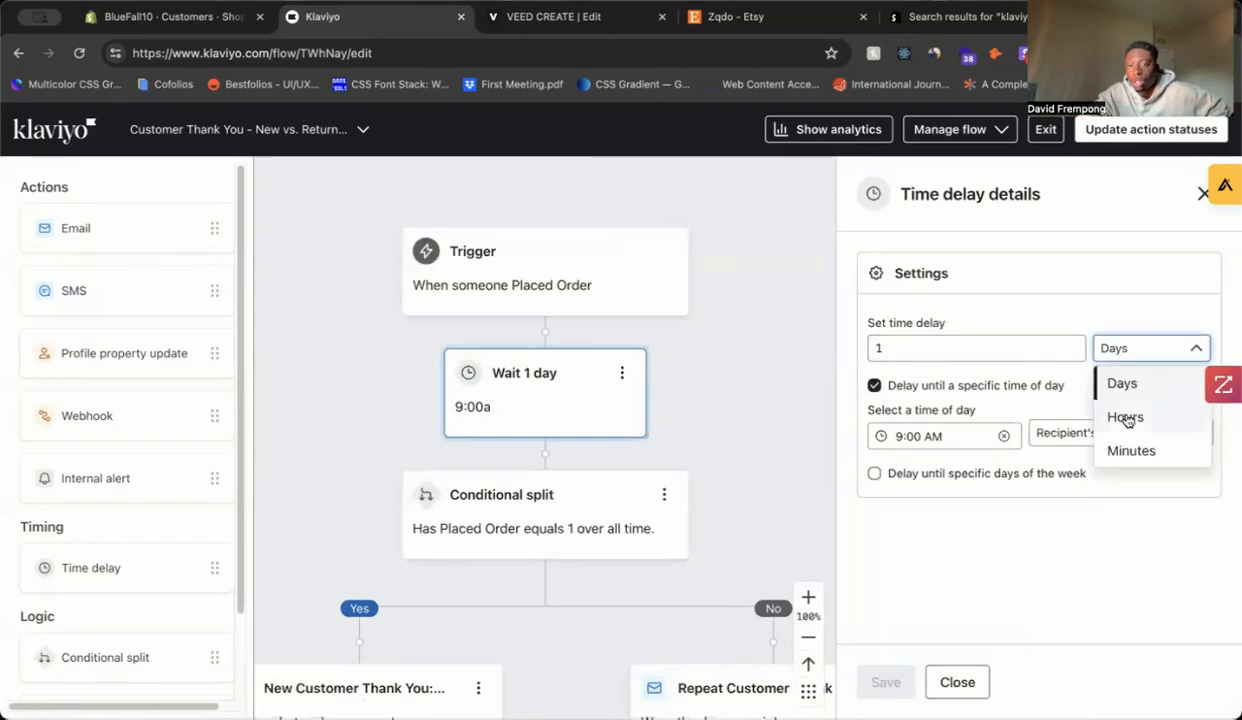
left_click(1125, 418)
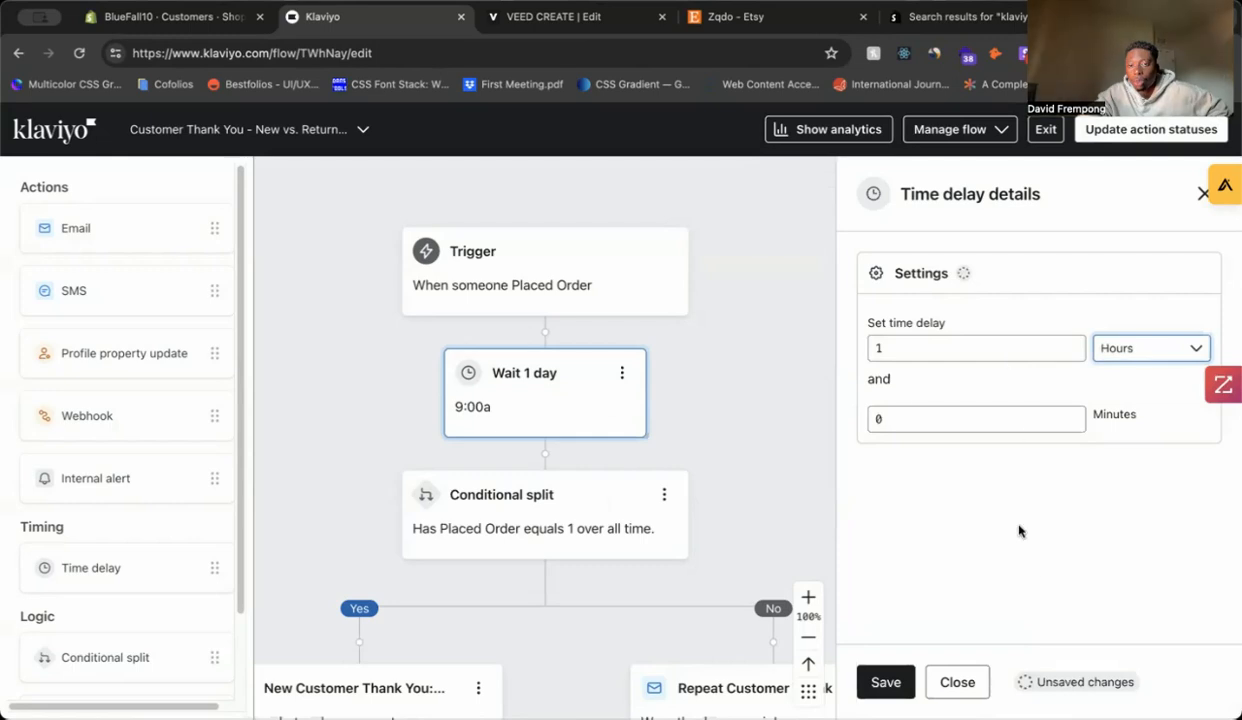
left_click(882, 682)
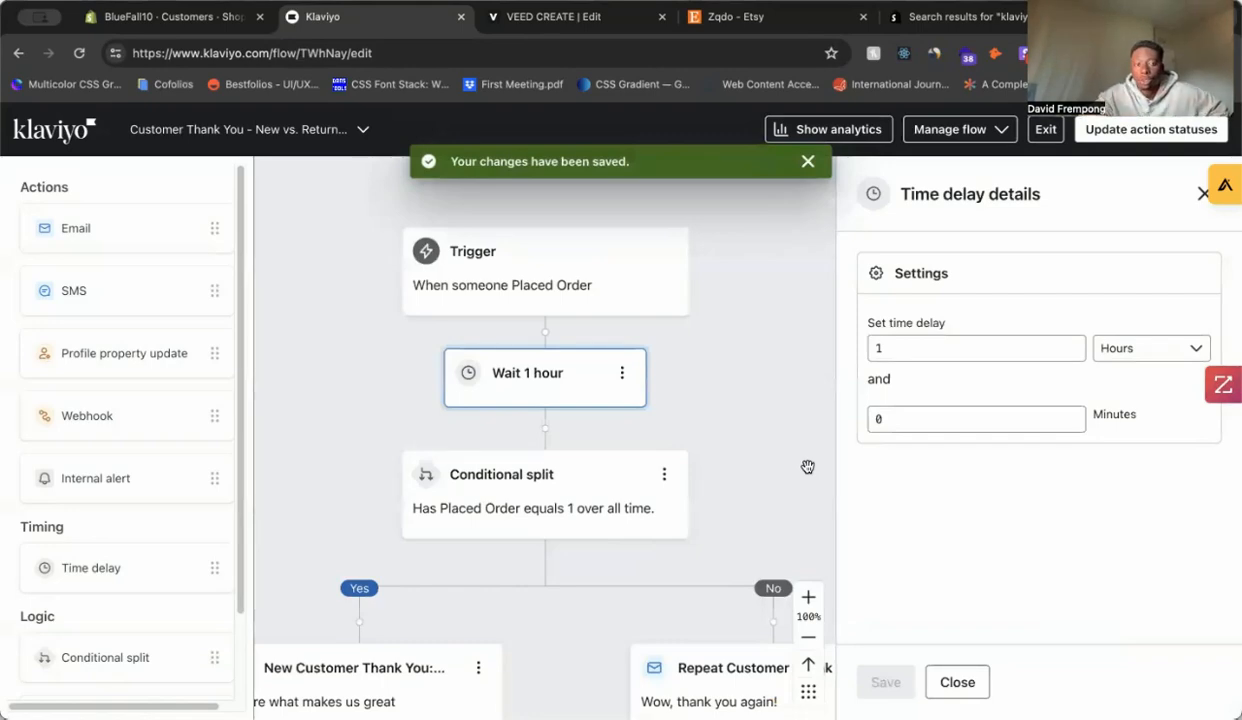
left_click(197, 35)
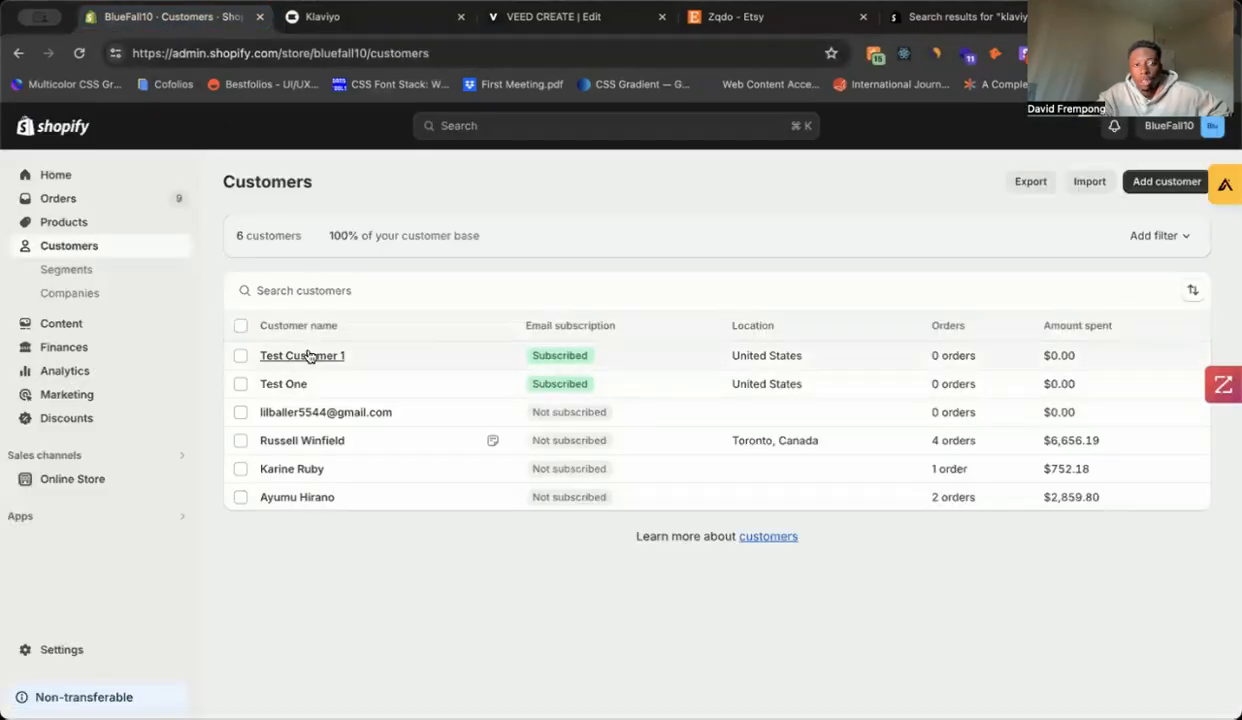
Step: Save a draft order for the test customer with one Cremo Beard Oil, Bourbon Vanilla, 1oz ($15.00)
left_click(309, 356)
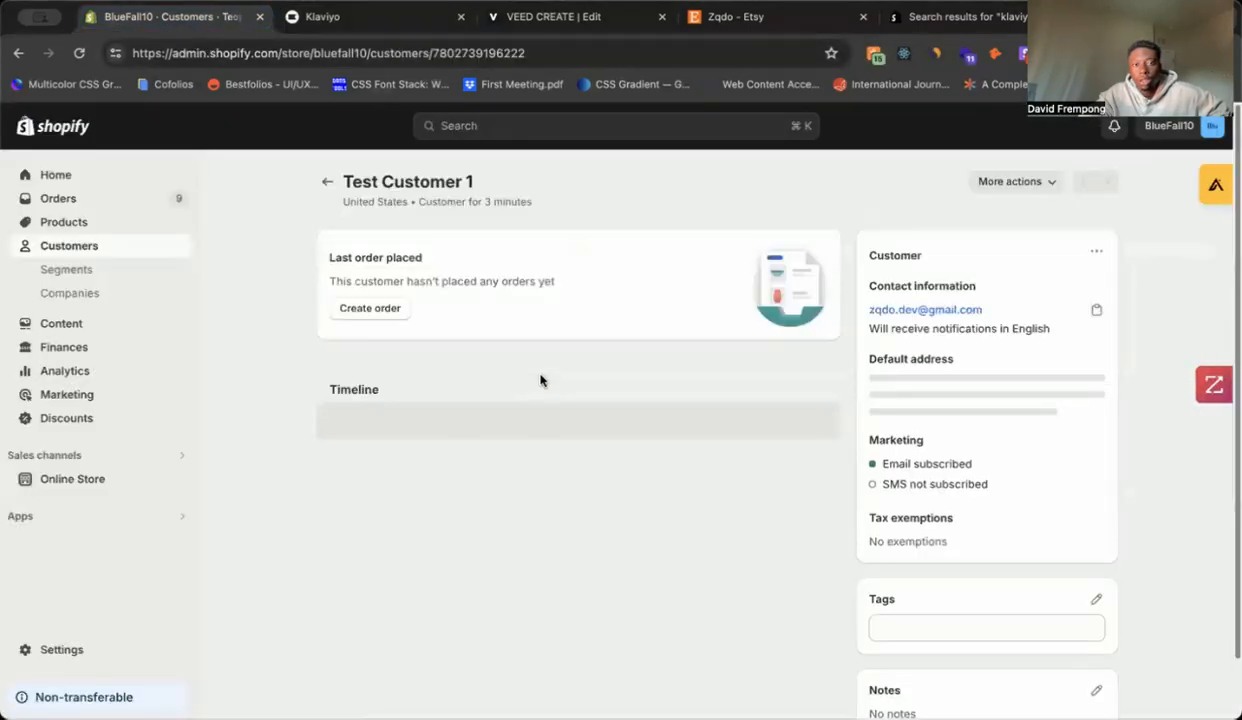
left_click(398, 313)
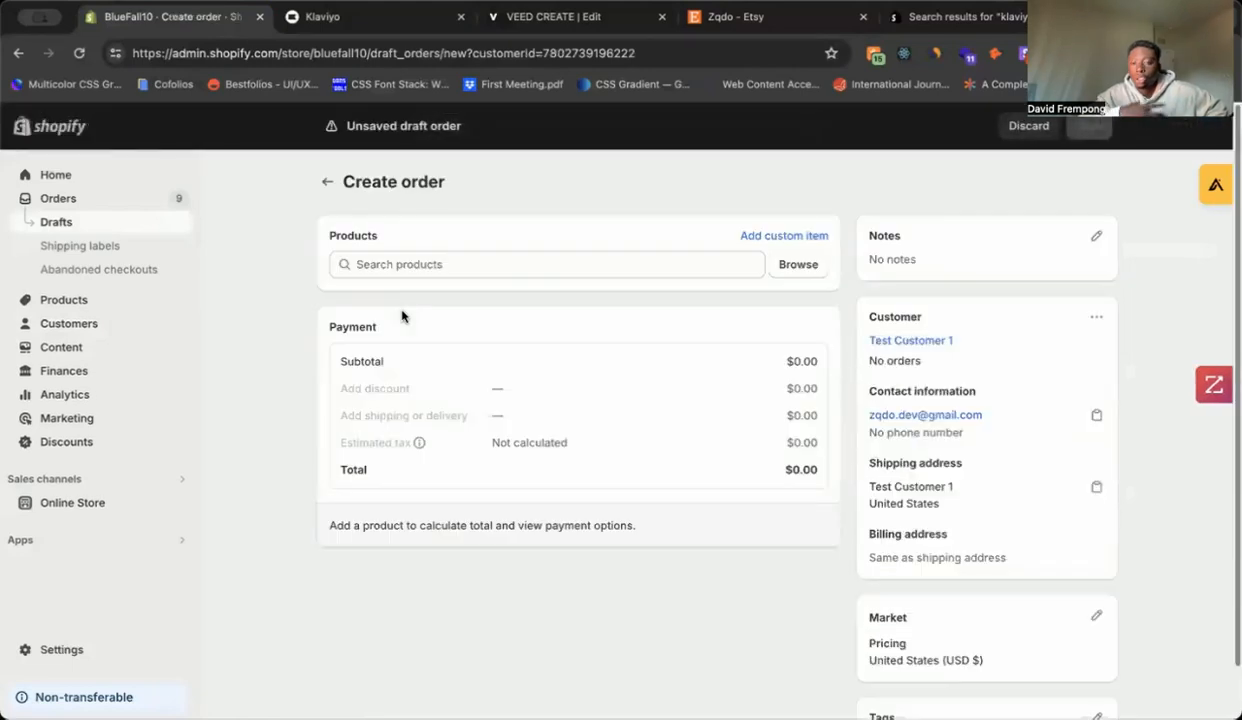
left_click(499, 257)
left_click(815, 269)
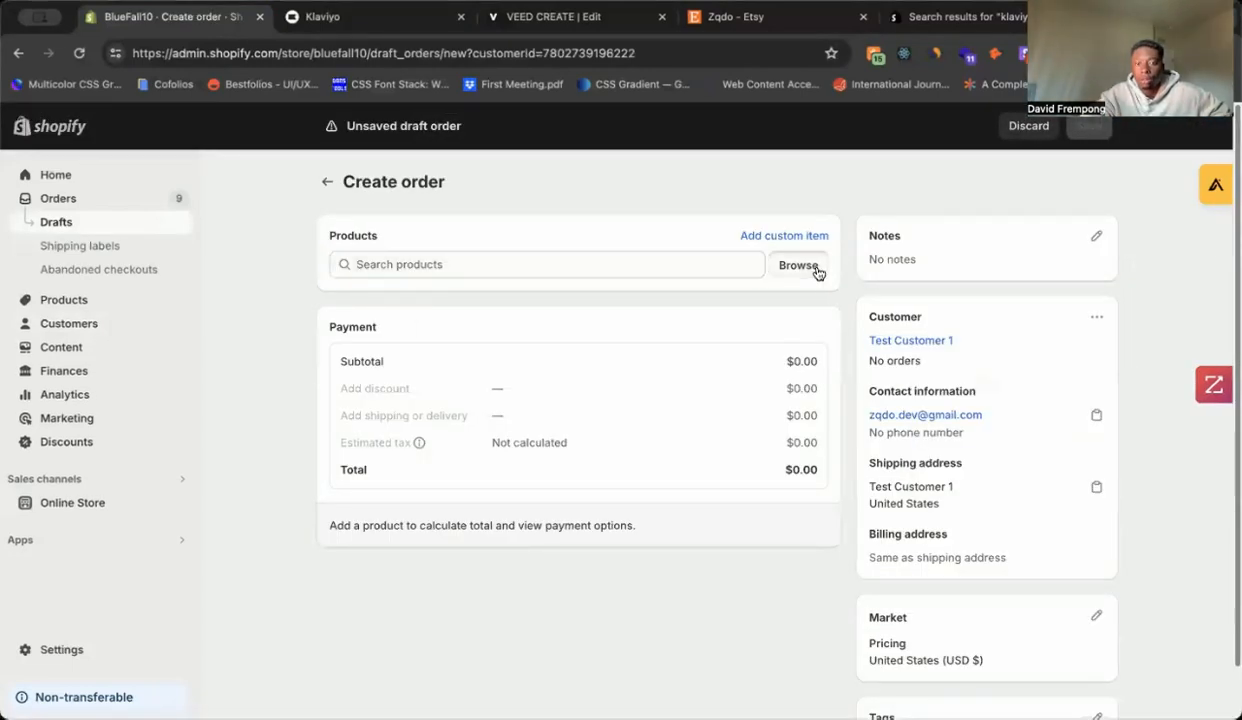
left_click(768, 398)
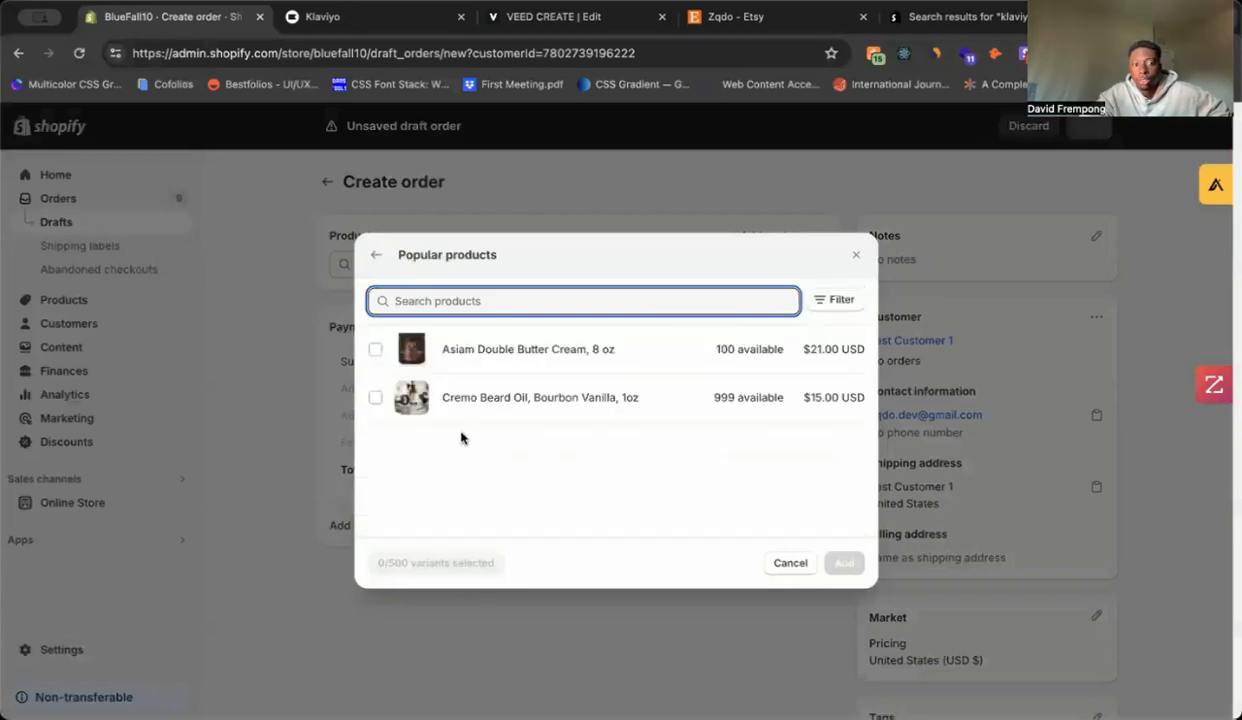
left_click(375, 397)
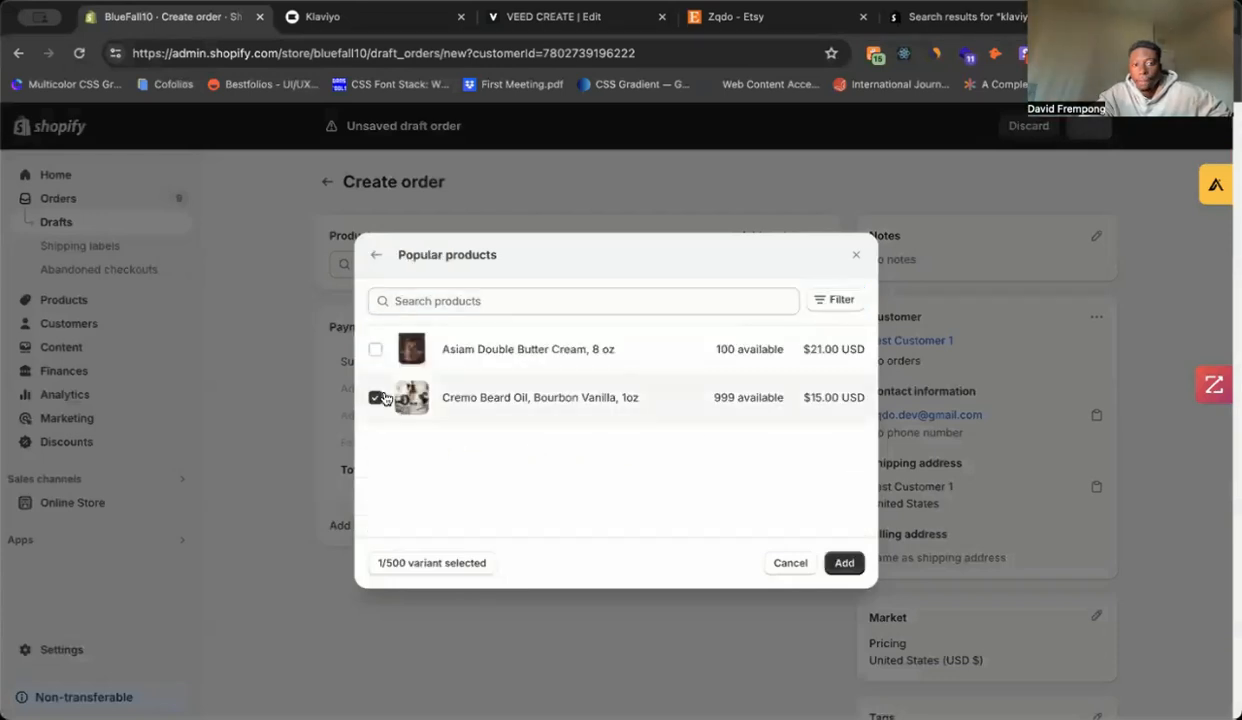
left_click(843, 562)
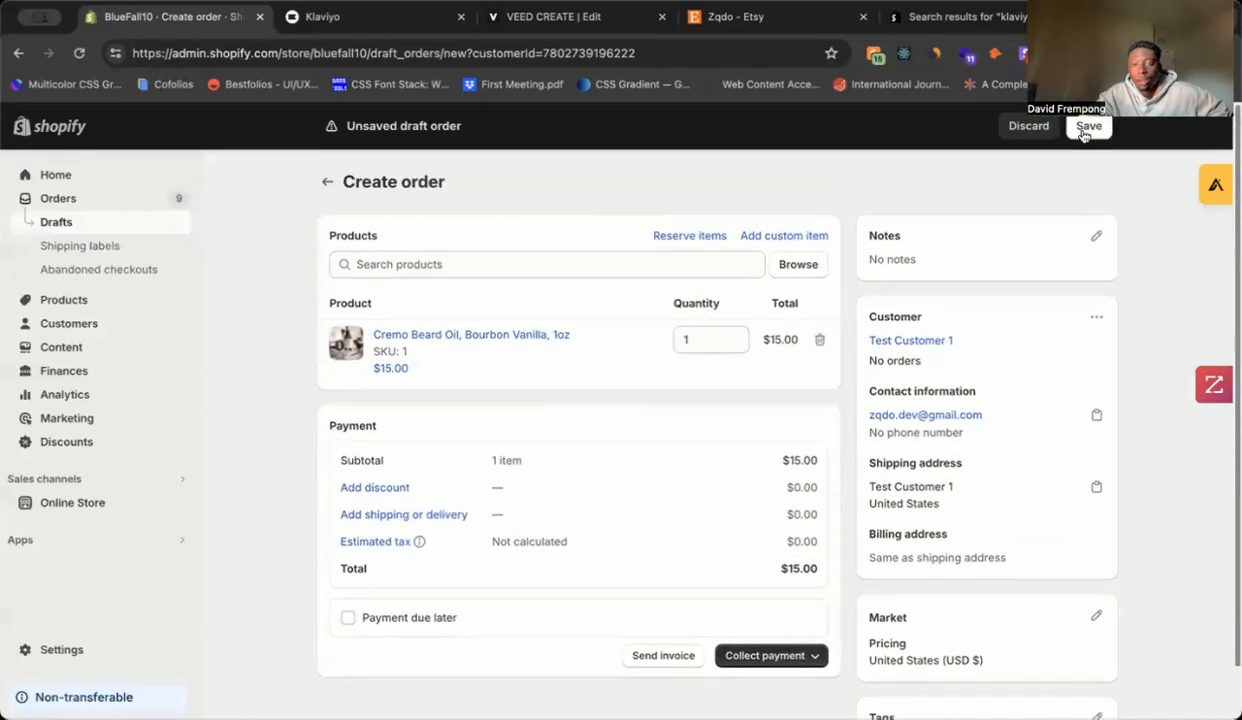
left_click(1086, 130)
key("ctrl+Tab")
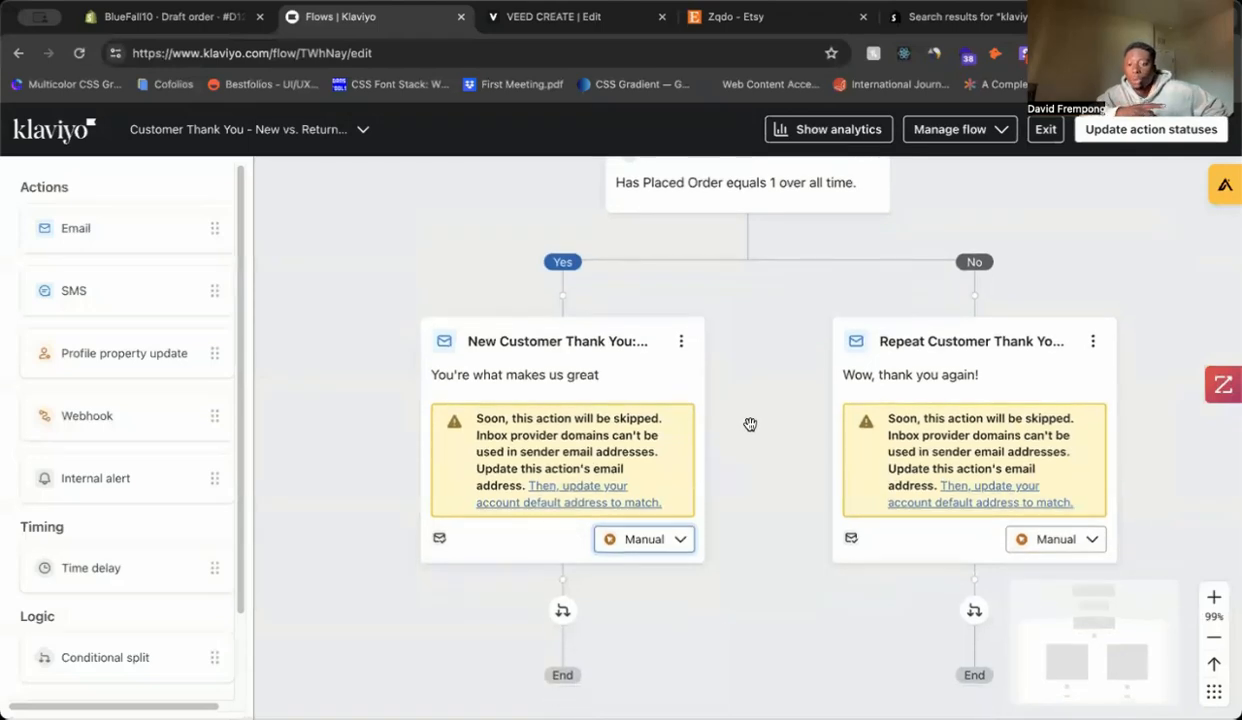
Step: Set the new-customer and repeat-customer thank-you email cards from Manual to Live, then exit to Flows
scroll(680, 409, "down", 1)
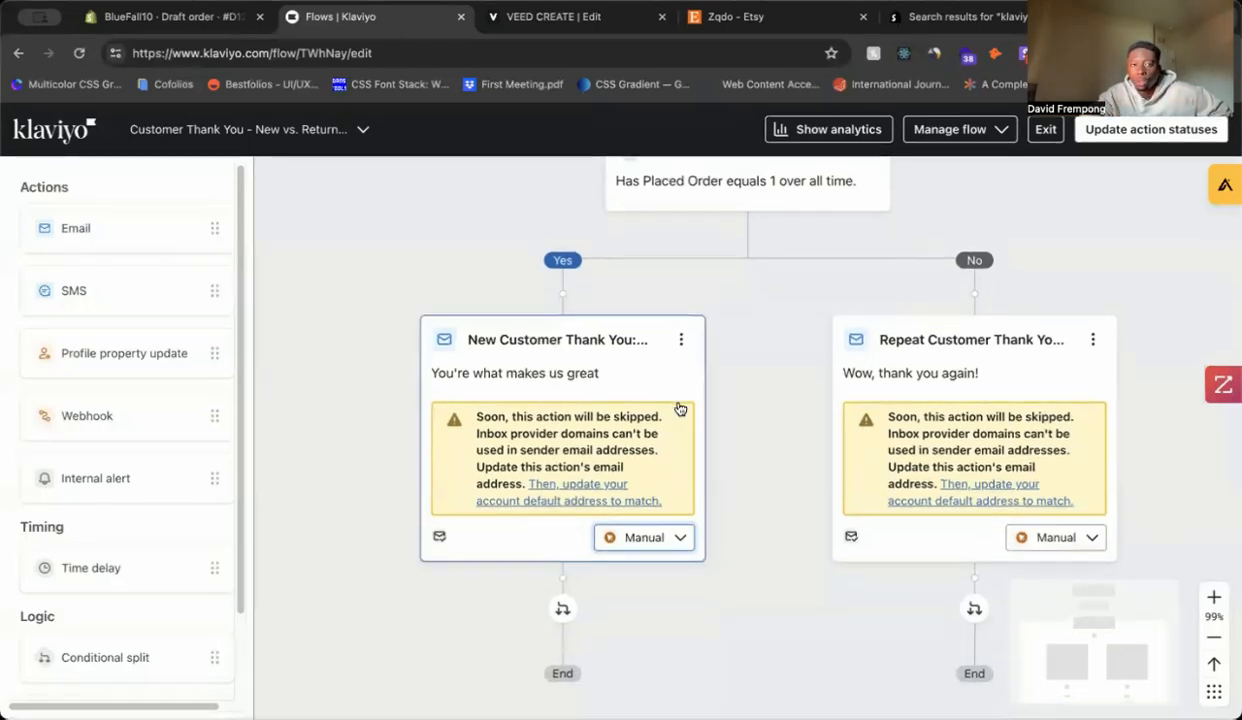
scroll(680, 409, "down", 1)
left_click(677, 444)
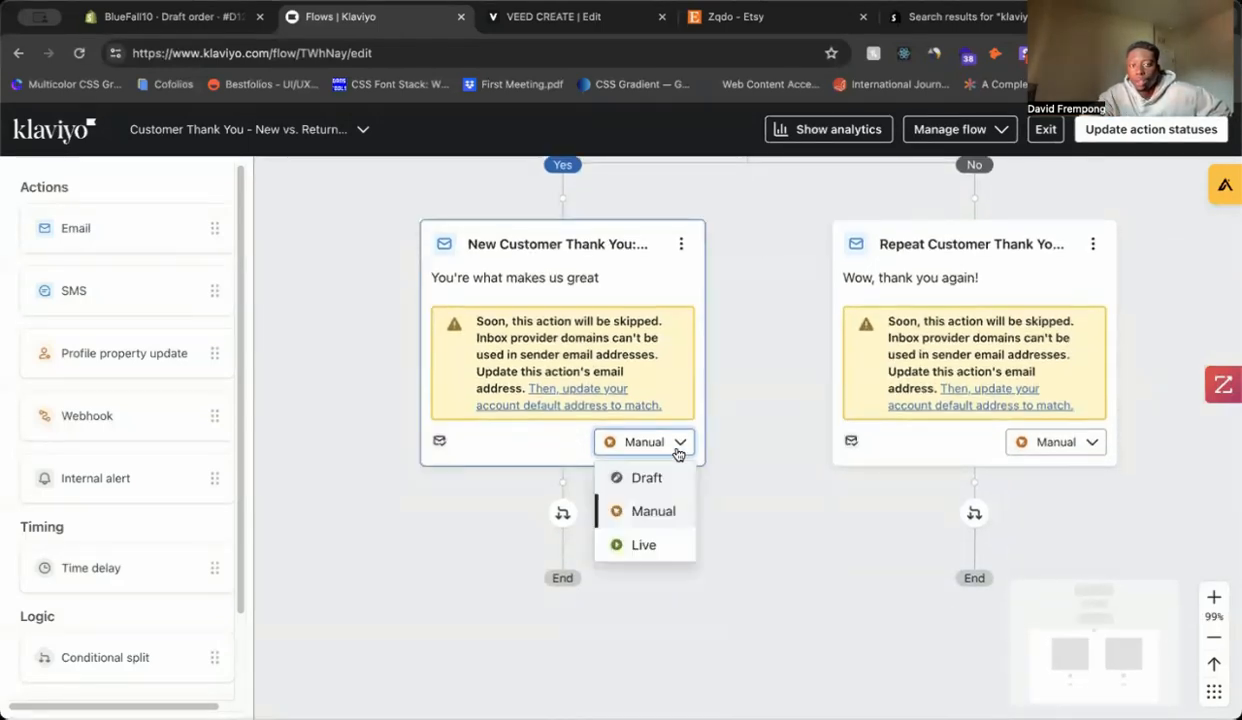
left_click(645, 544)
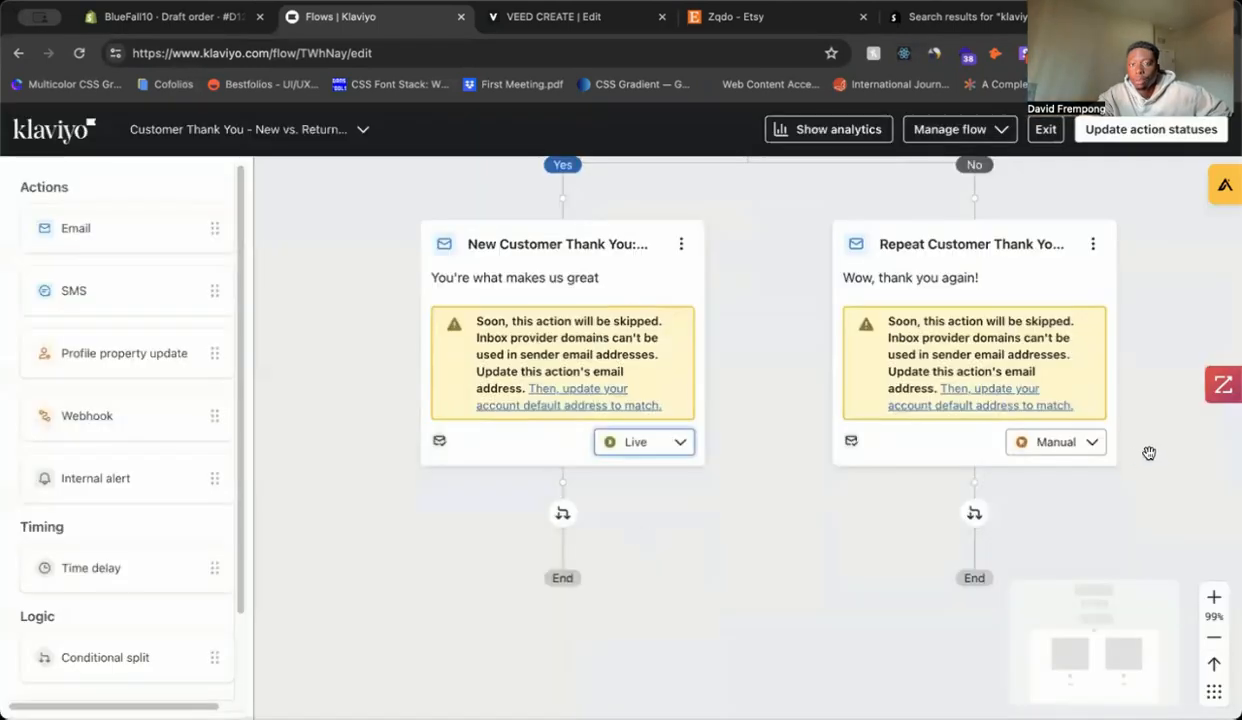
left_click(1085, 443)
left_click(1010, 541)
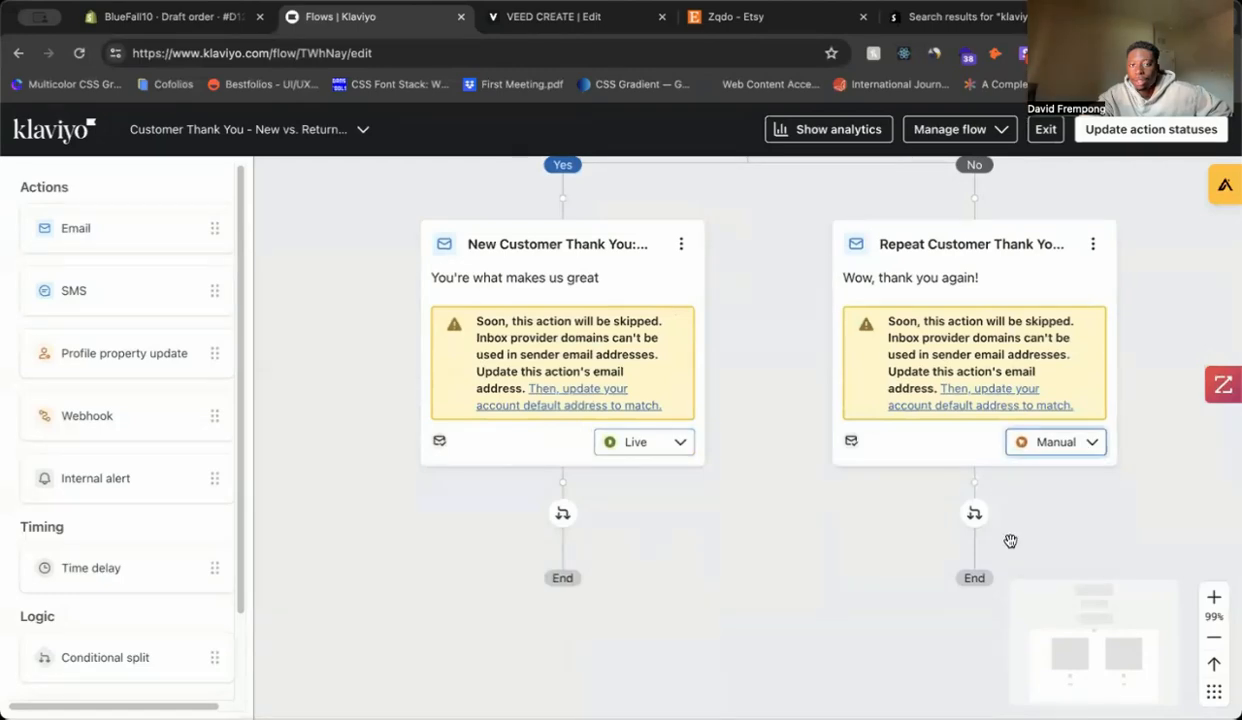
scroll(859, 515, "up", 1)
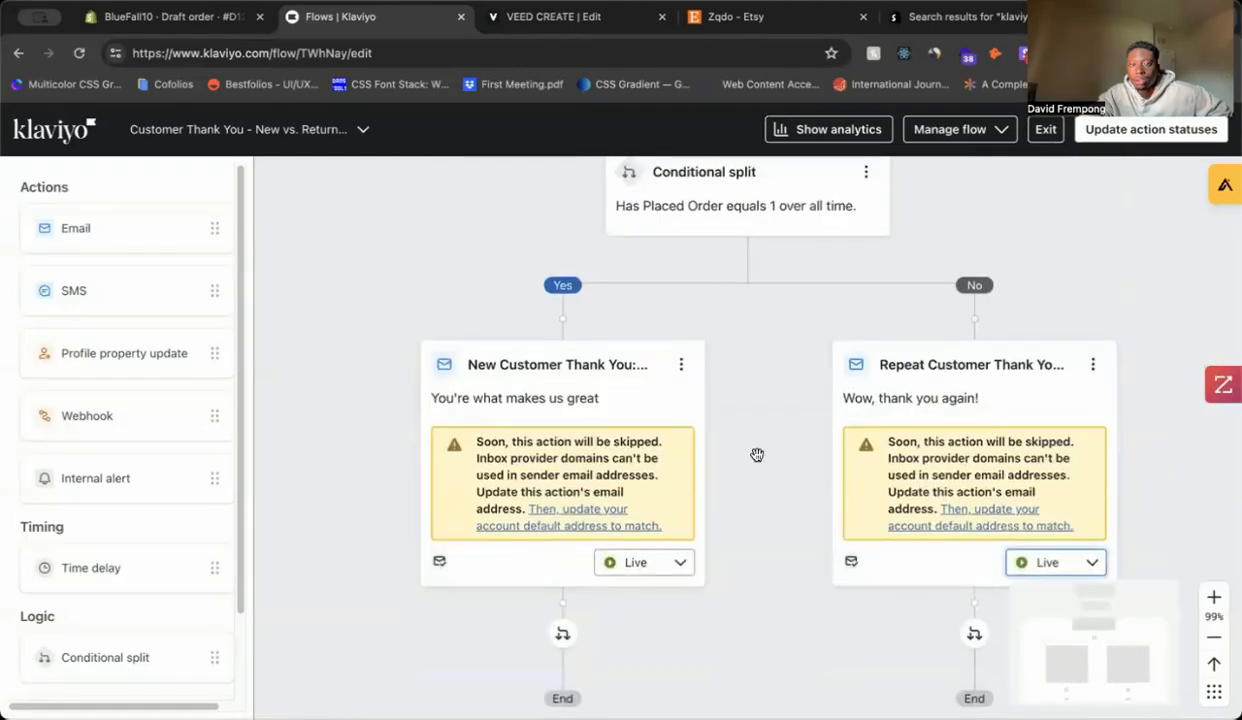
scroll(757, 455, "up", 2)
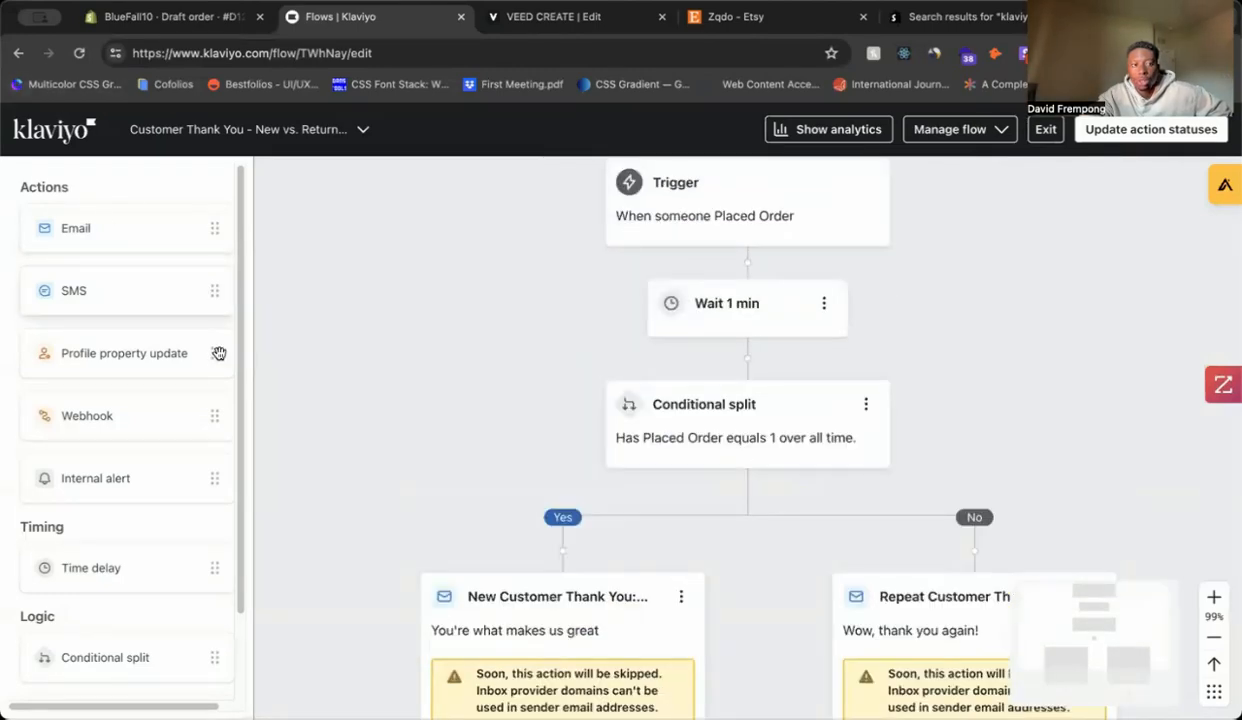
left_click(18, 52)
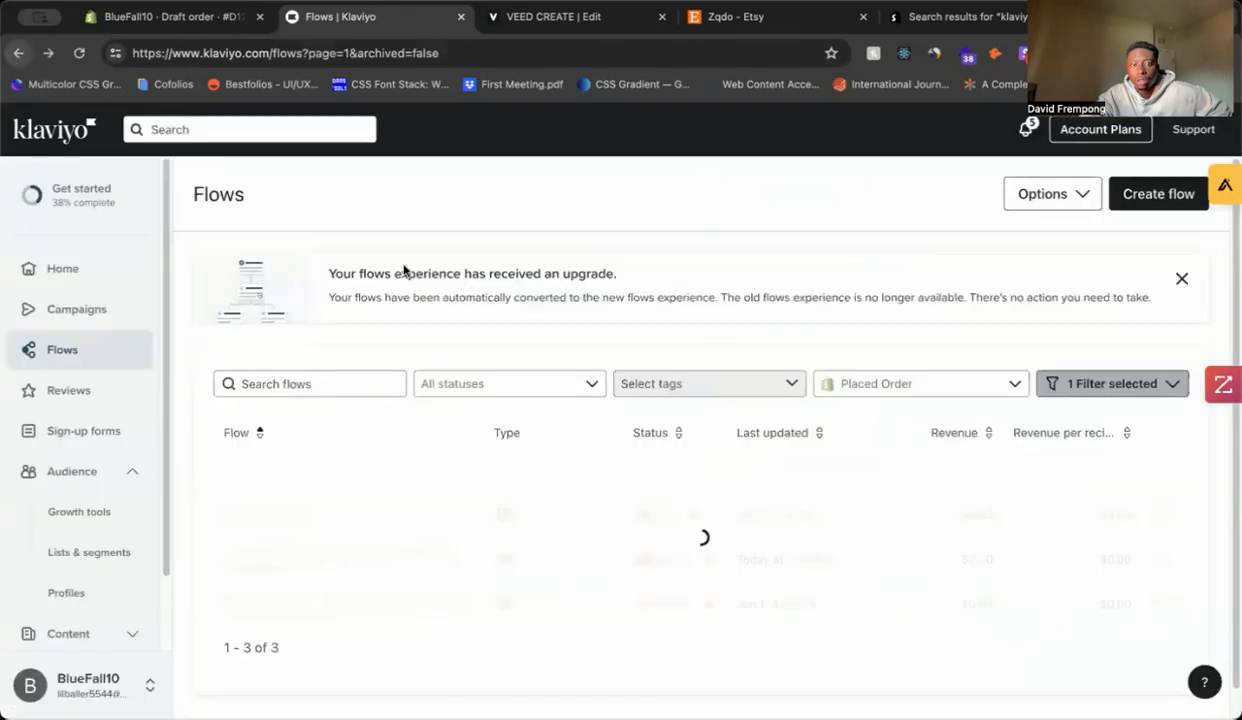
Step: Review the Customer Thank You flow's last-30-day analytics, all at zero, then move to the Etsy tab
scroll(440, 440, "down", 1)
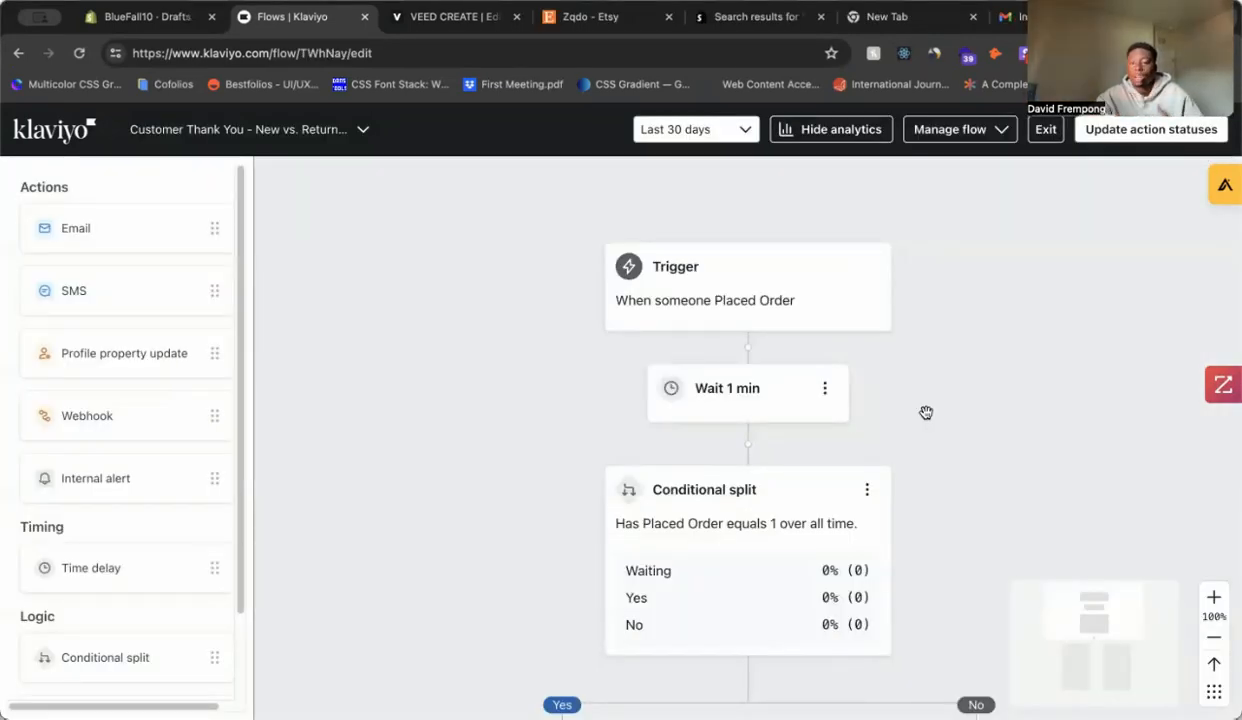
scroll(527, 554, "down", 5)
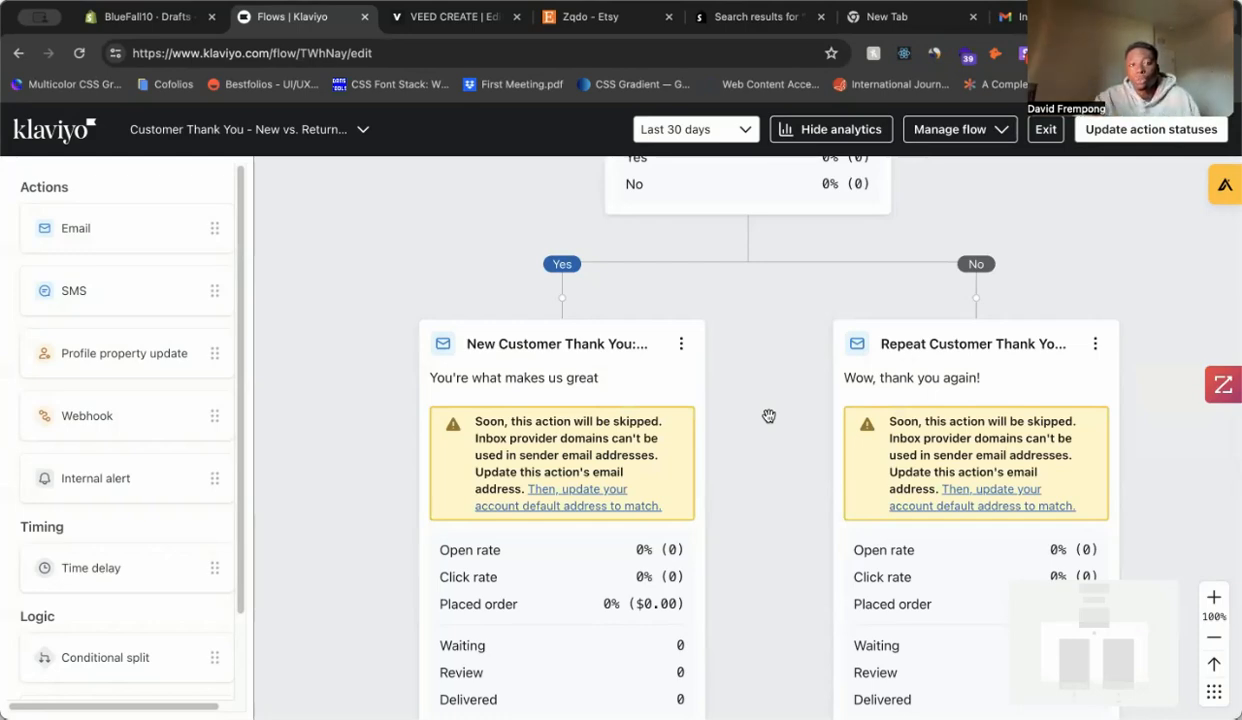
left_click(590, 16)
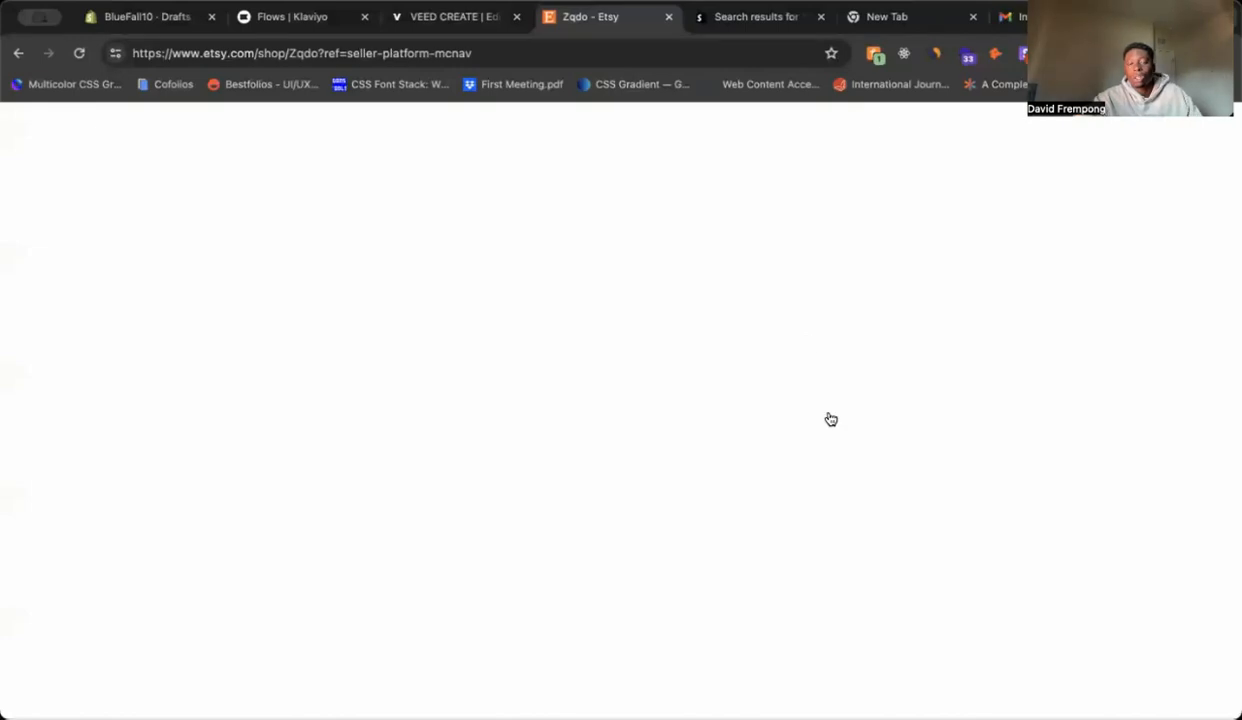
Step: Scroll down through the Zqdo shop's All Items listings and back up to the All Items heading
scroll(840, 401, "up", 5)
scroll(840, 401, "down", 1)
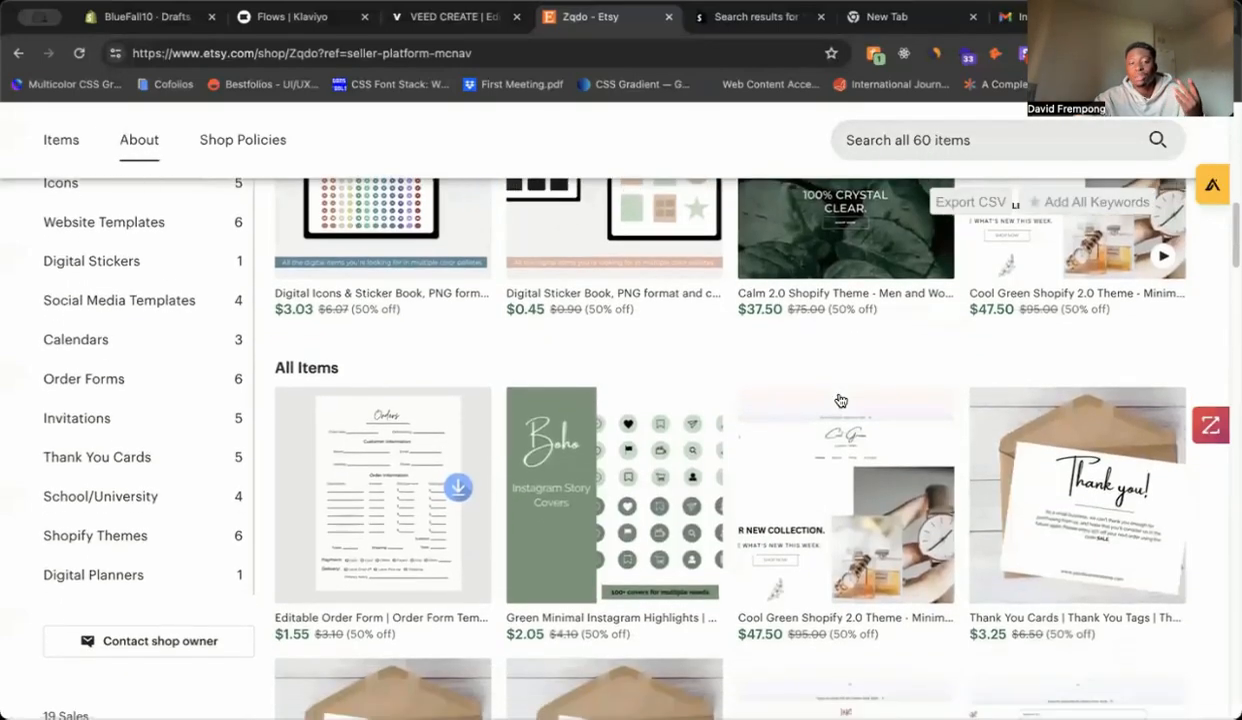
scroll(840, 401, "down", 2)
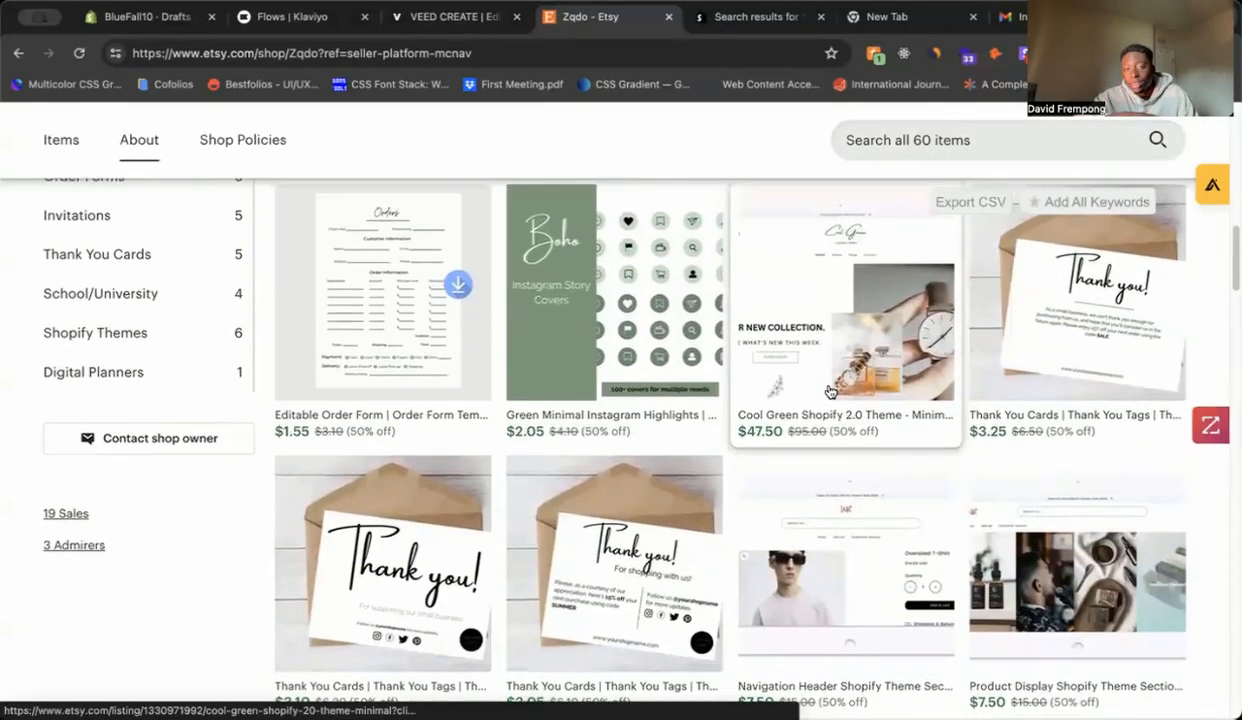
scroll(830, 390, "down", 5)
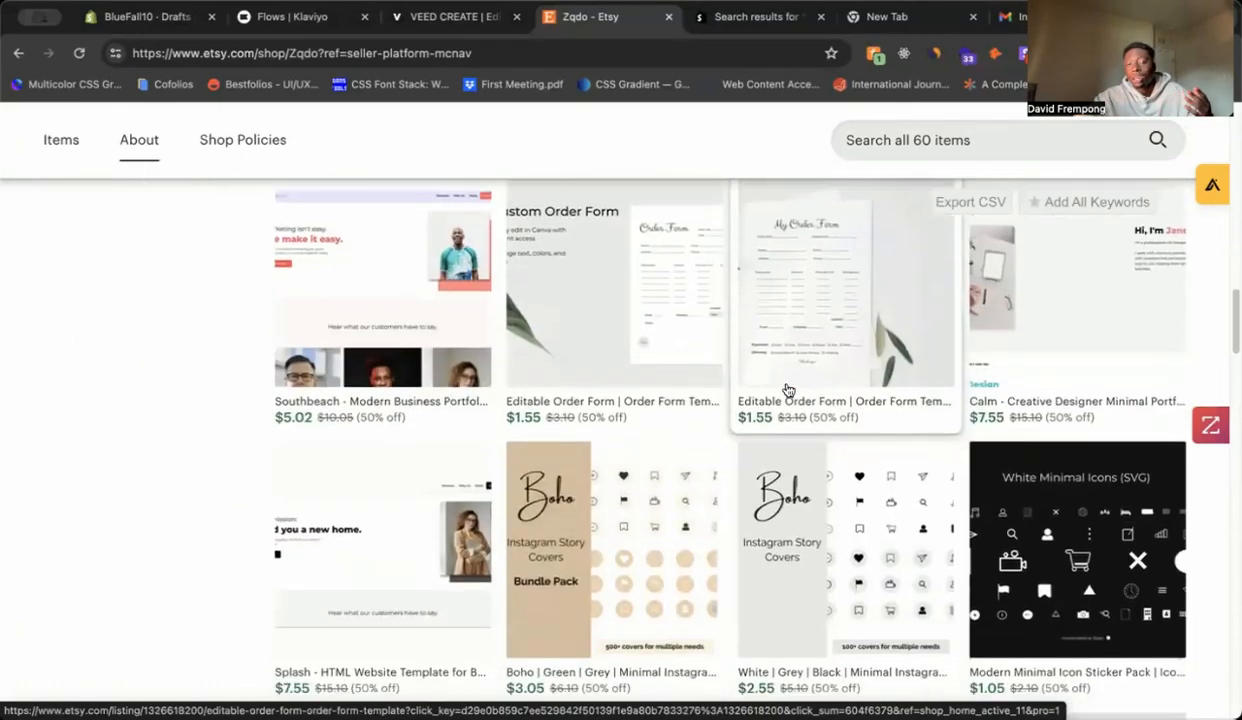
scroll(788, 390, "down", 5)
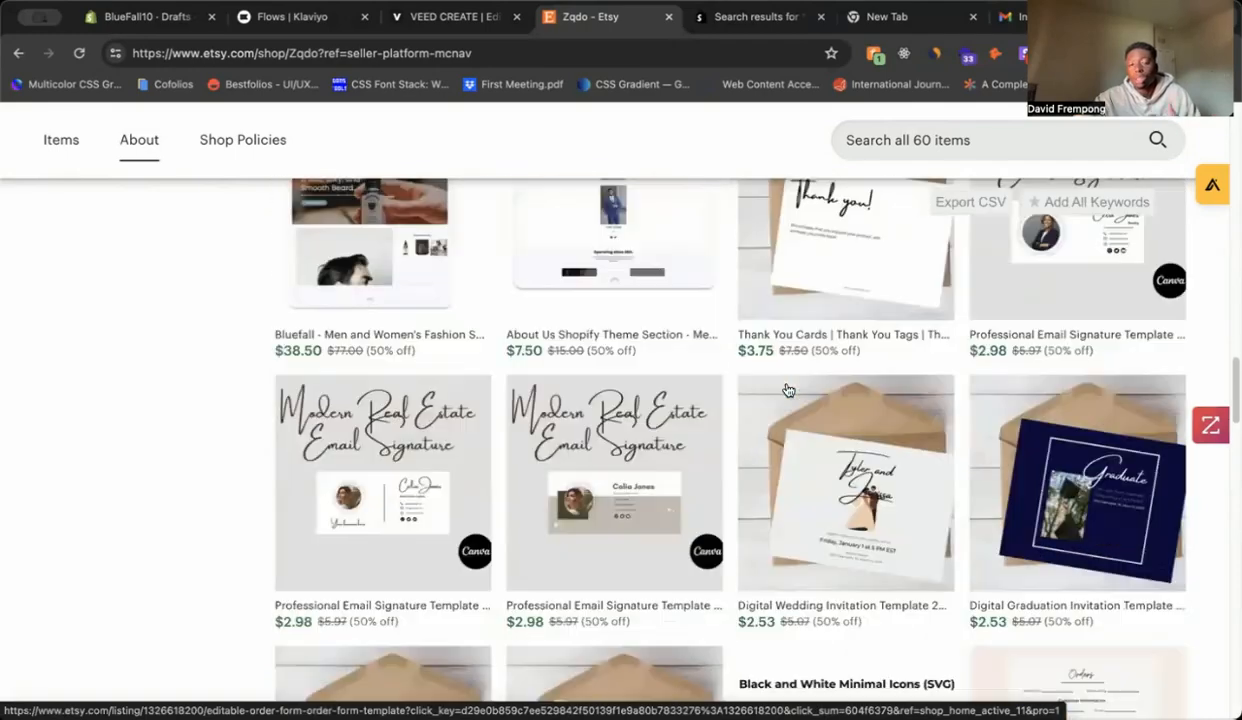
scroll(788, 390, "down", 6)
scroll(787, 386, "up", 11)
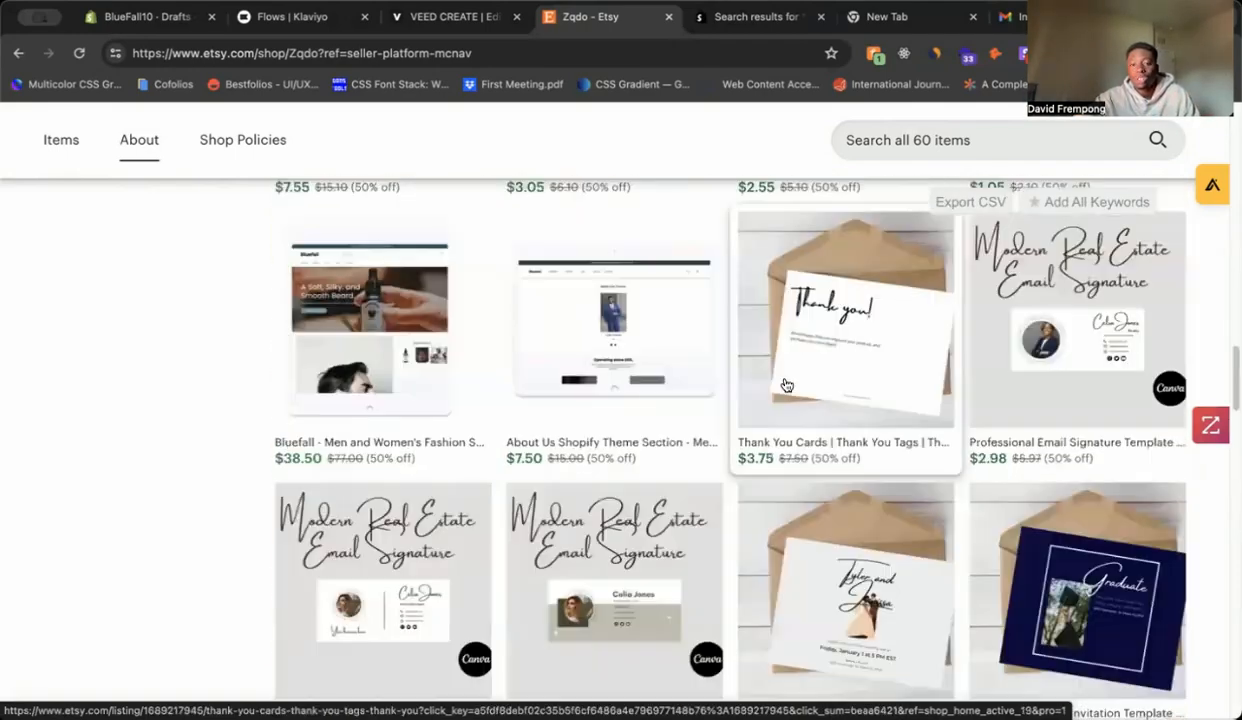
scroll(787, 383, "up", 6)
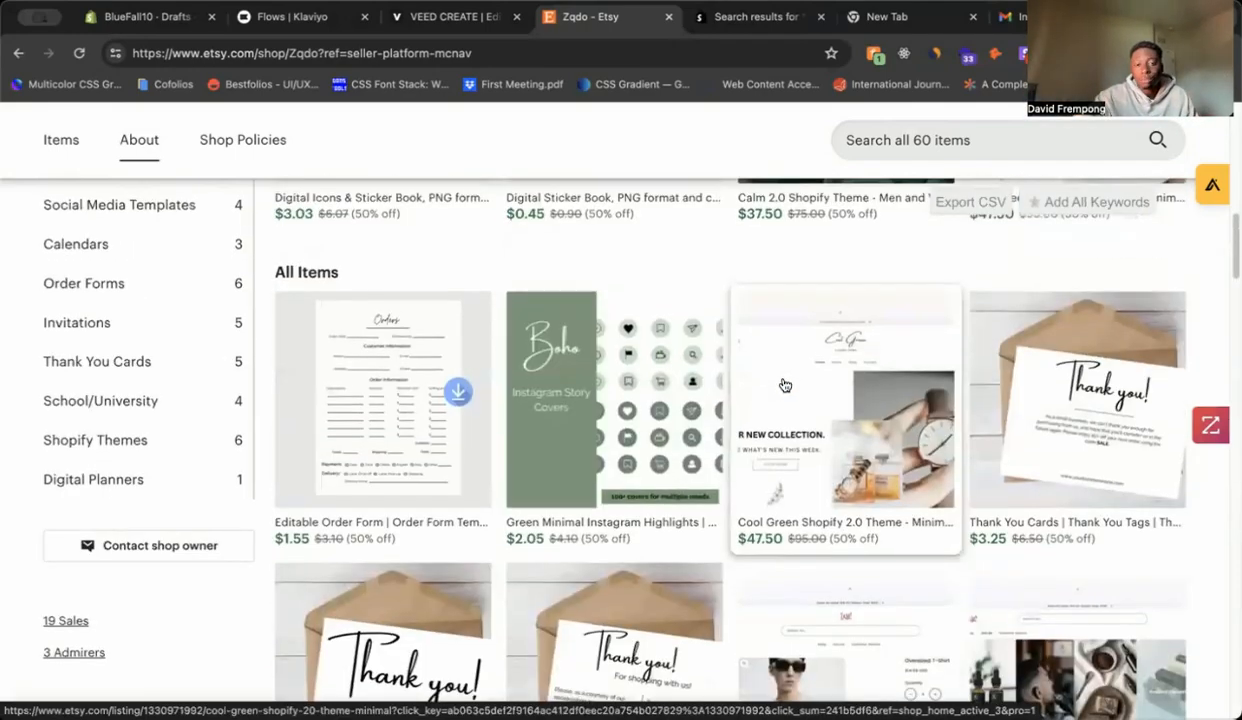